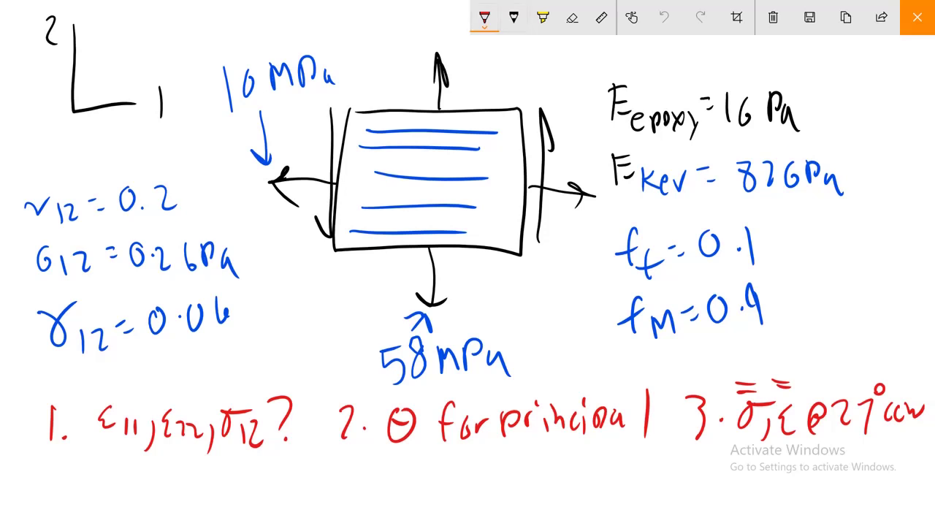
Draw a red jagged stroke along the box's top-right edges and underline the epoxy, Kev, f and M subscripts
mouse_move(464, 119)
left_mouse_down()
mouse_move(500, 115)
mouse_move(513, 130)
mouse_move(501, 226)
left_mouse_up()
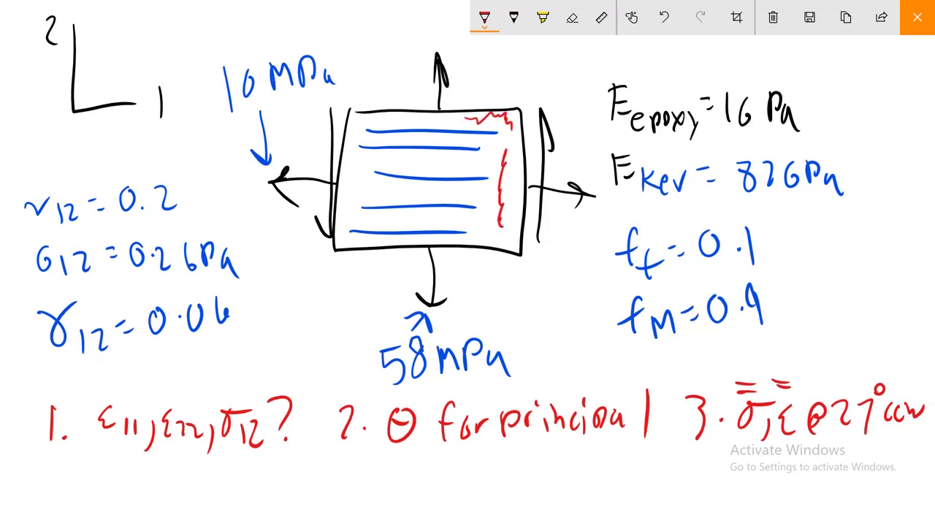
left_click_drag(611, 133, 656, 139)
left_click_drag(623, 198, 662, 195)
left_click_drag(630, 284, 653, 281)
left_click_drag(634, 341, 674, 337)
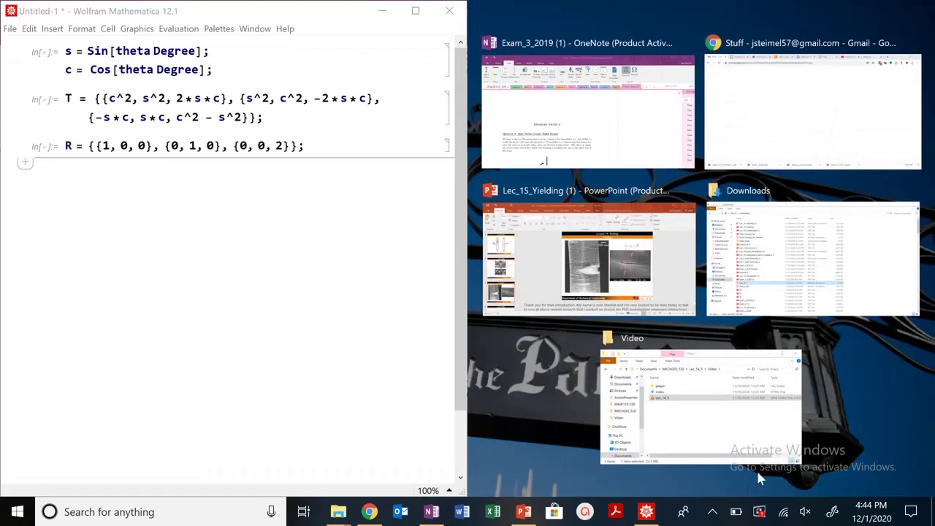
Begin the Kevlar modulus entry Ekev = 82*10^9 in a new Mathematica cell, fixing the mistyped exponent
left_click(257, 241)
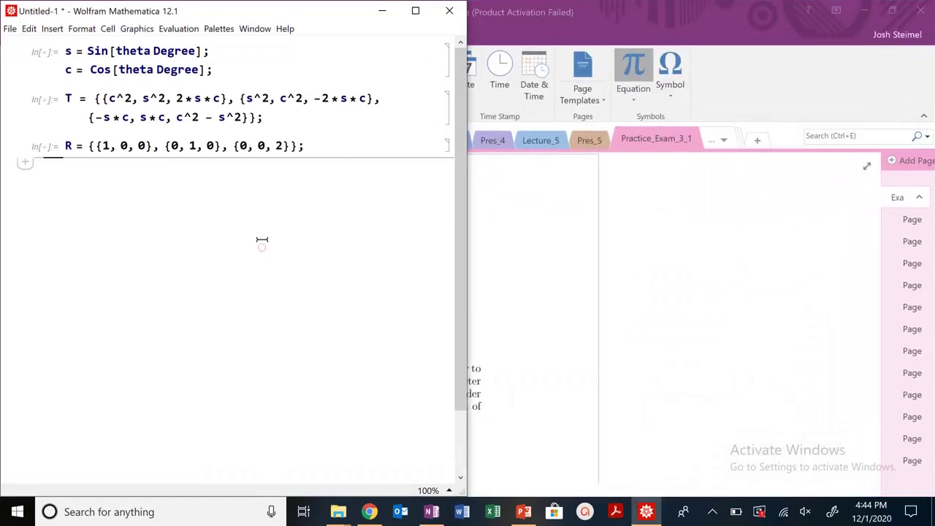
type("E")
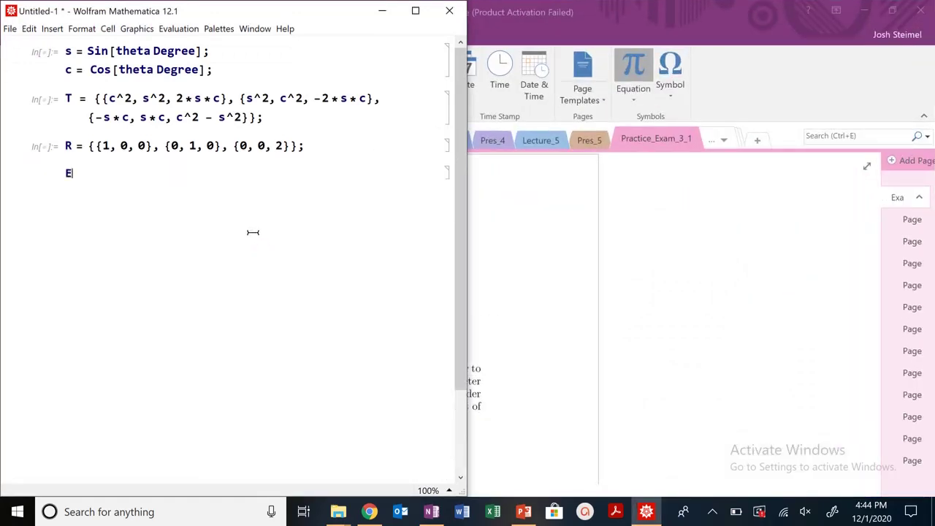
type("kev")
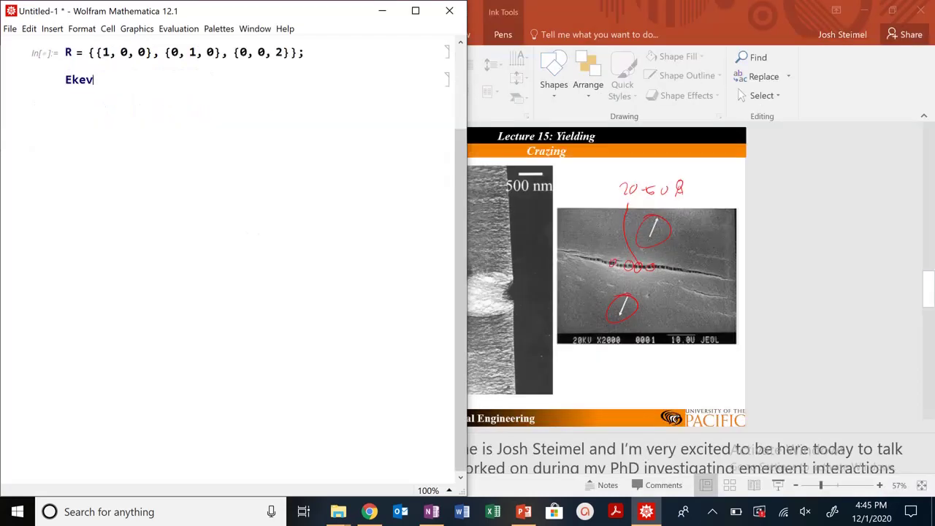
type("=2*10^8")
type("*9")
key("BackSpace")
key("BackSpace")
key("BackSpace")
Finish the Ekev exponent with 9 and switch OneNote to the MECH202 notebook's Lecture_14 section
type("9")
left_click(430, 512)
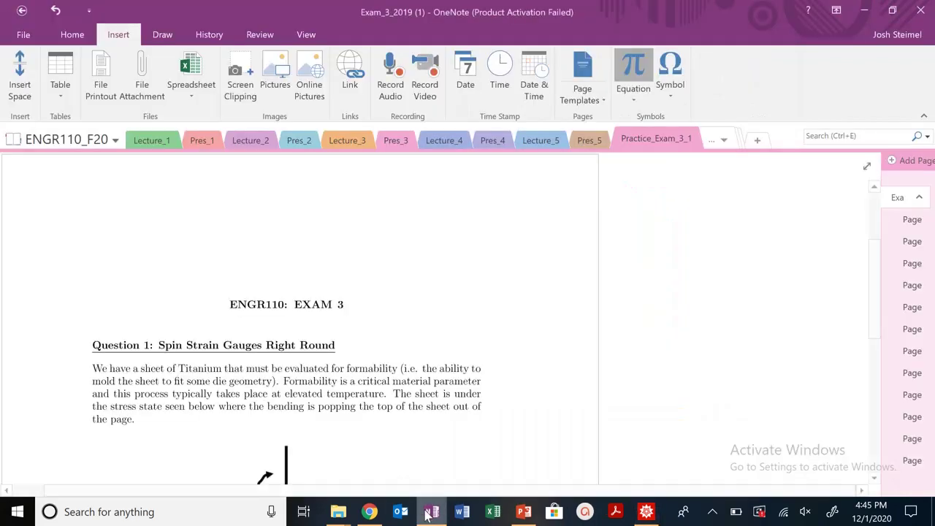
left_click(711, 139)
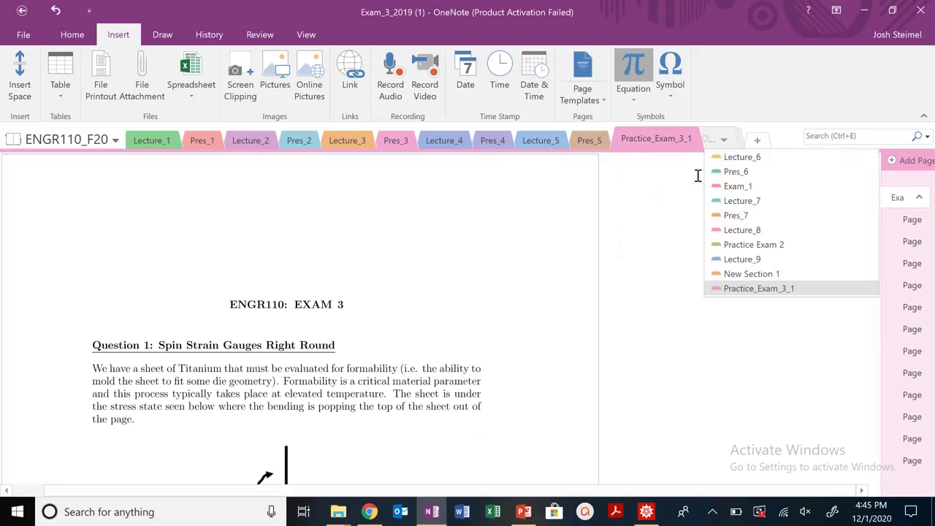
left_click(71, 138)
left_click(87, 293)
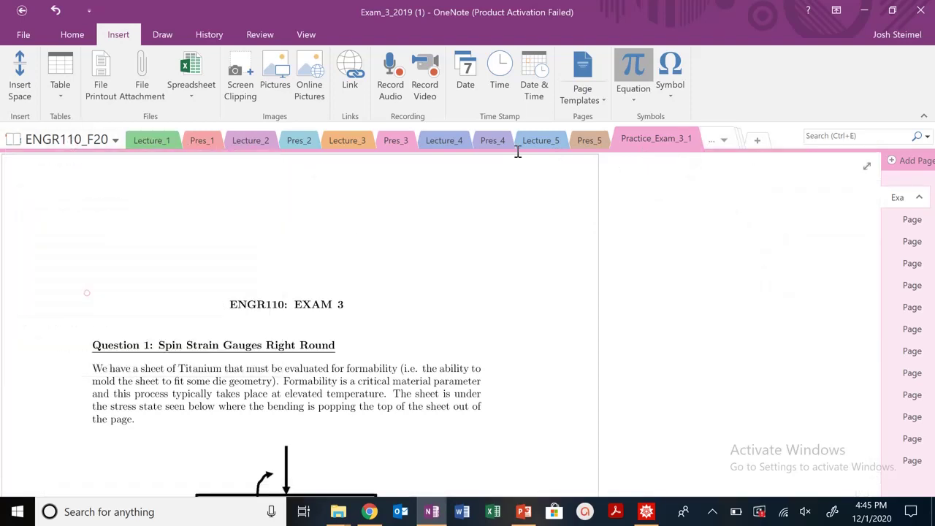
left_click(687, 140)
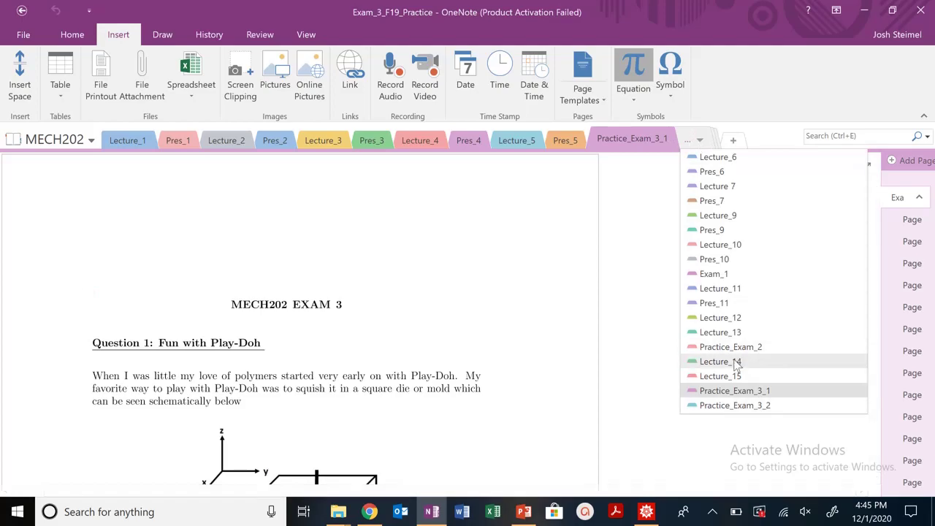
left_click(736, 365)
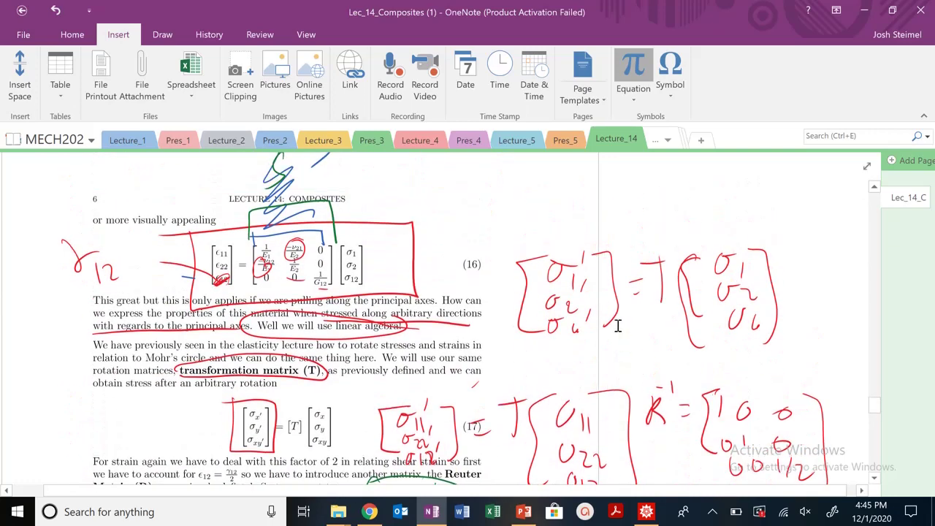
Snap OneNote to the right and add Epox = 1*10^9 below the Ekev line
key("super+Right")
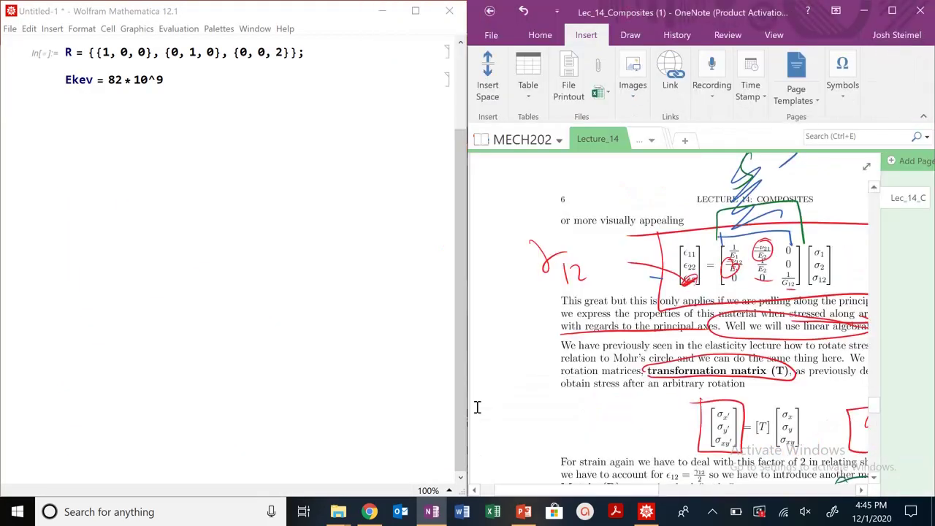
left_click(183, 381)
left_click(217, 82)
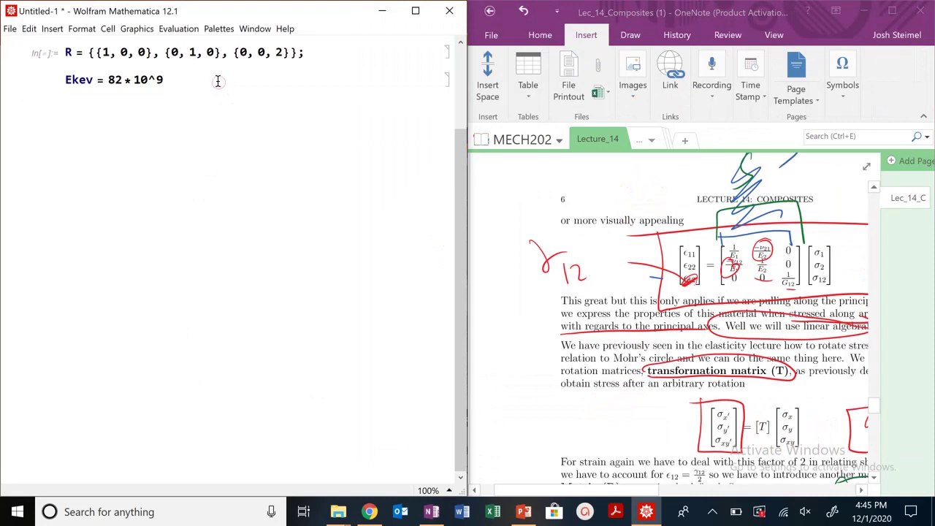
type(";")
key("Return")
type("Eoo")
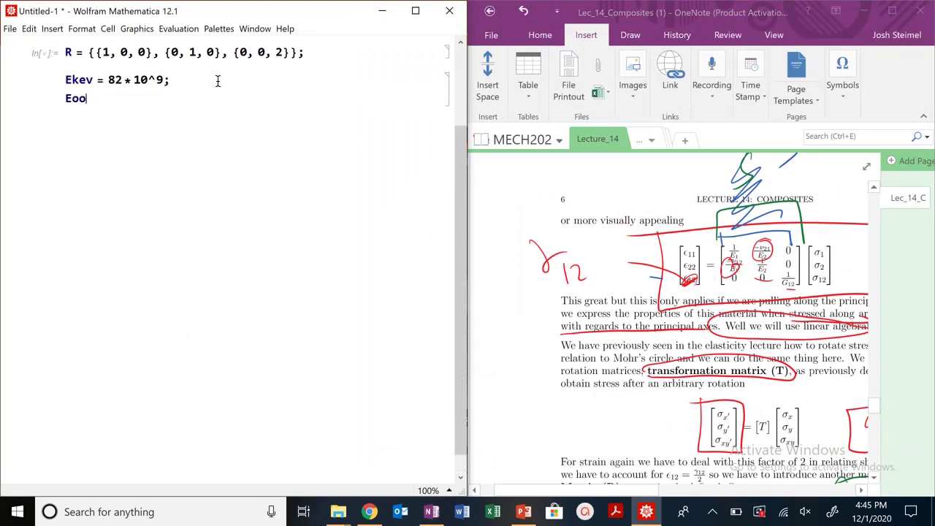
key("BackSpace")
key("BackSpace")
type("pox =")
type("10")
key("BackSpace")
type("* 10^9;")
key("Return")
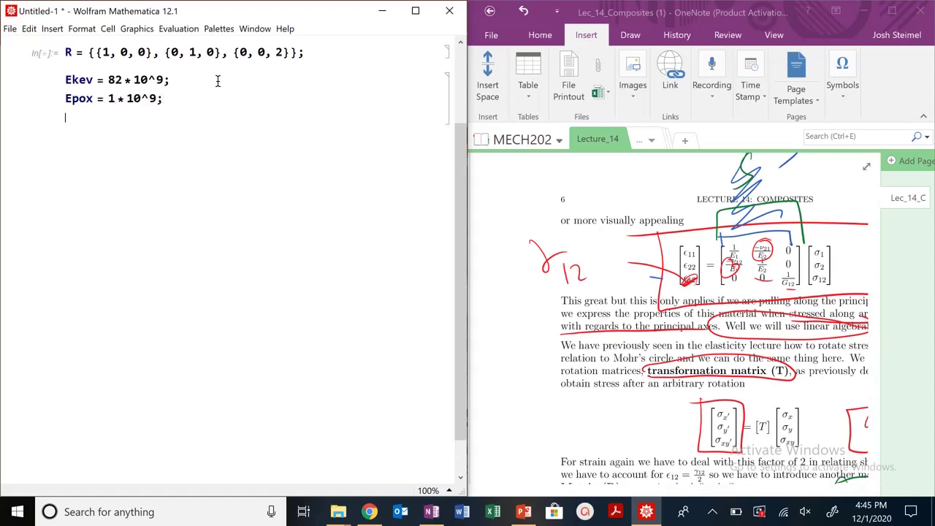
Add ff = 0.1, fm = 0.9, nu12 = 0.2 and G12 = 0.2*10^9 on separate lines
type("ff = 0.1;")
key("Return")
type("fm = 0.")
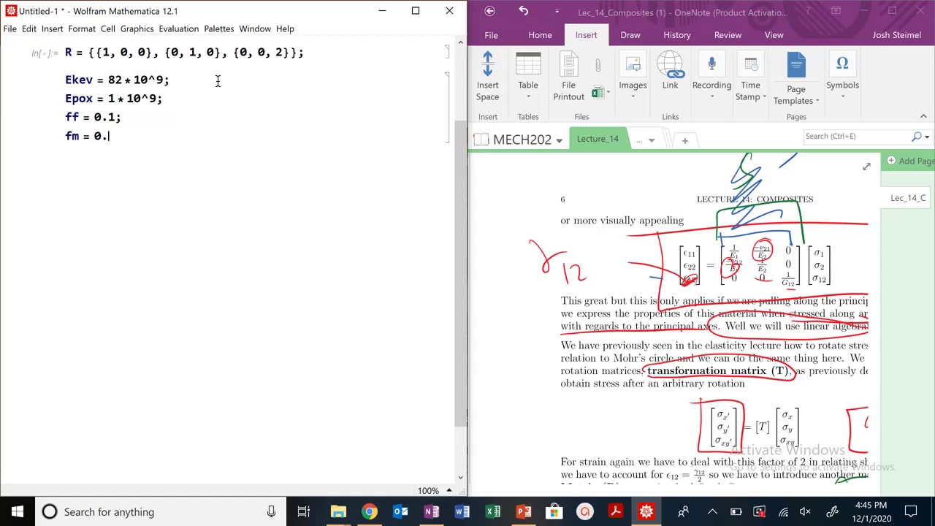
type("9;")
key("Return")
type("nu12 =")
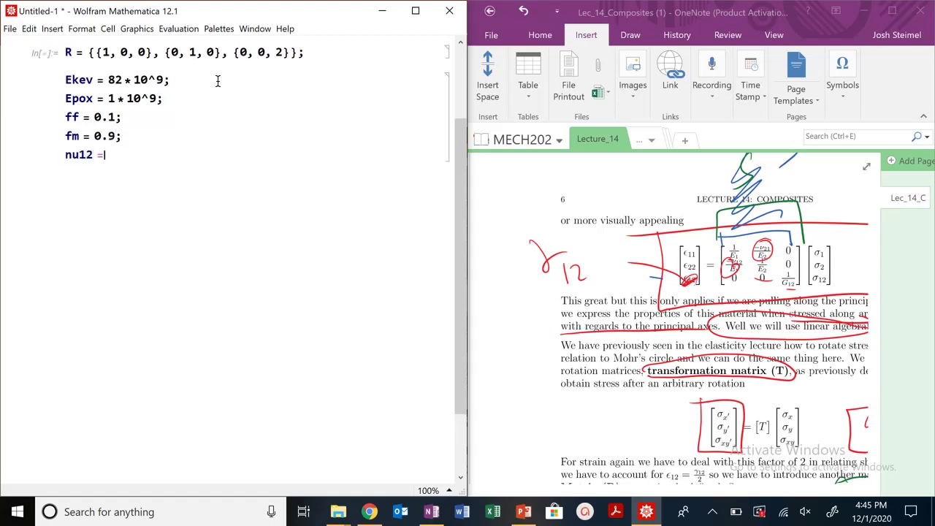
type(" 0.2;")
key("Return")
type("G12 =")
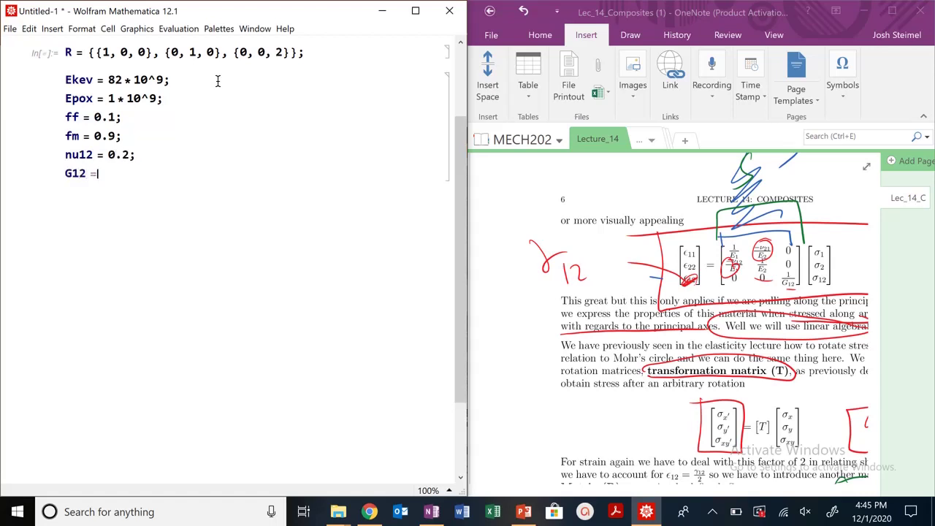
type(" 0.2 * 10^9;")
Add the loads sig11 = 10*10^6, sig22 = 58*10^6 and gamma12 = 0.06
key("Return")
type("sig11")
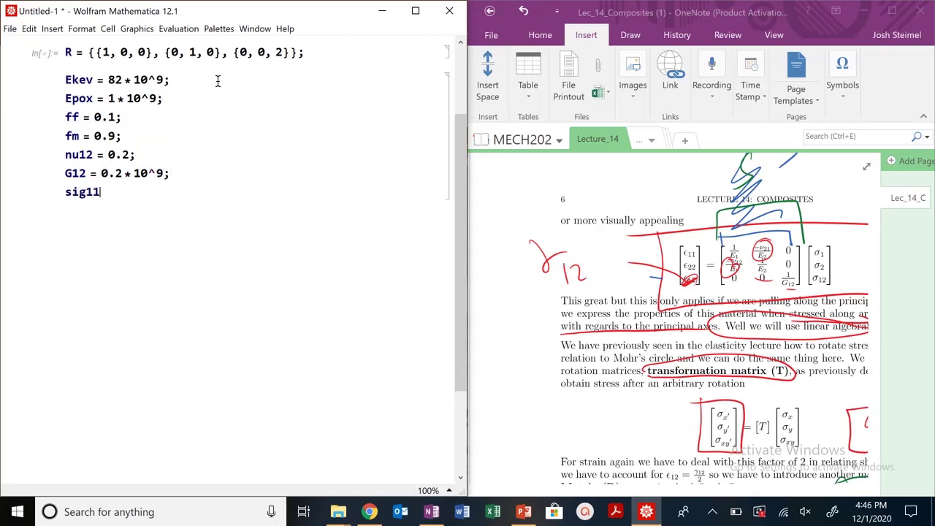
type(" =10*1")
key("BackSpace")
key("BackSpace")
type("*10^6;")
key("Return")
type("sig22")
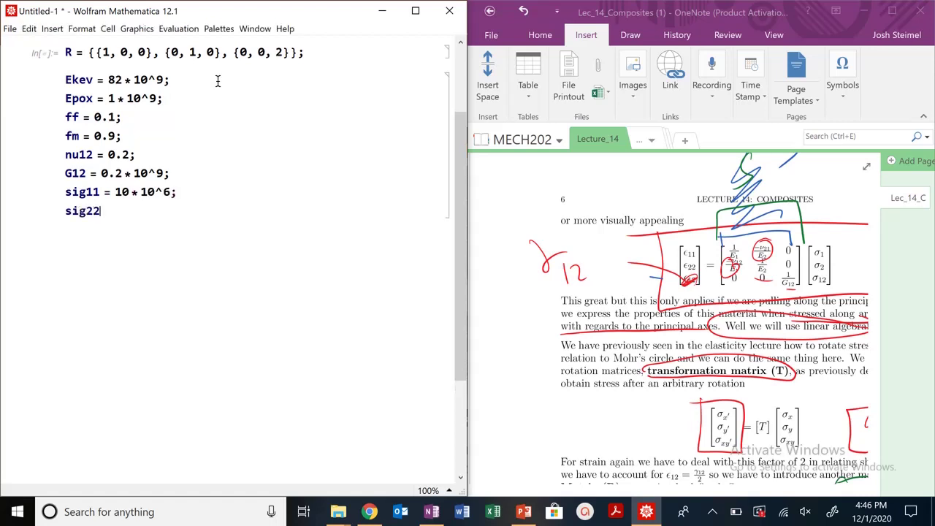
type(" = 58 * 10^6;")
key("Return")
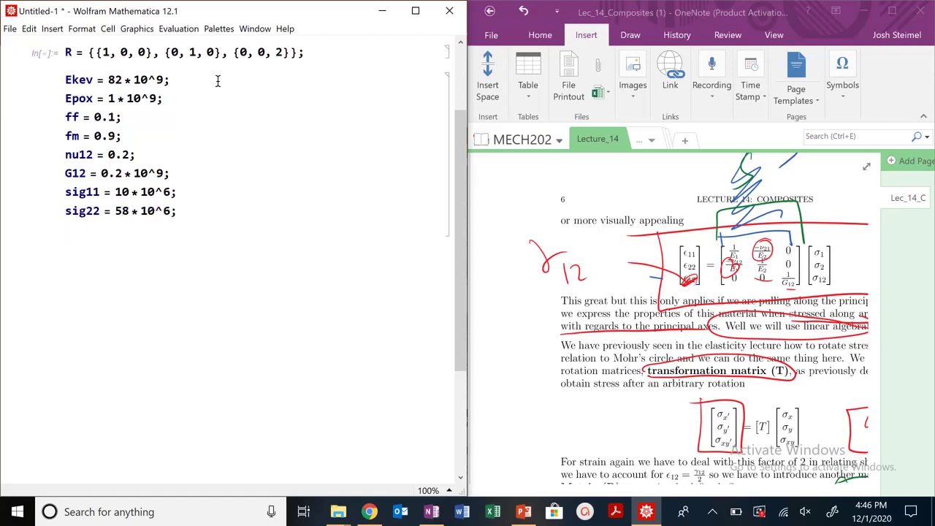
type("gamma12 = 0.0")
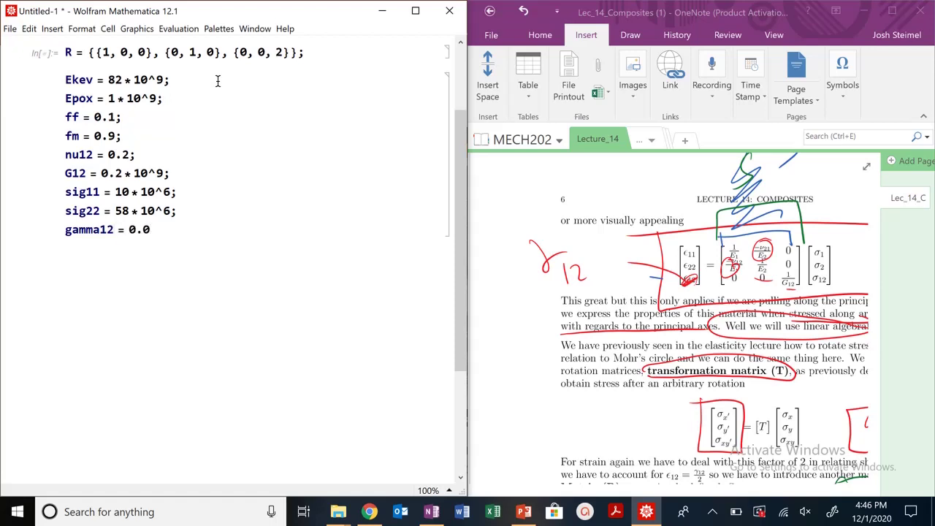
type("6;")
Evaluate the parameter cell and reopen the saved problem sketch in Windows Ink
key("shift+Return")
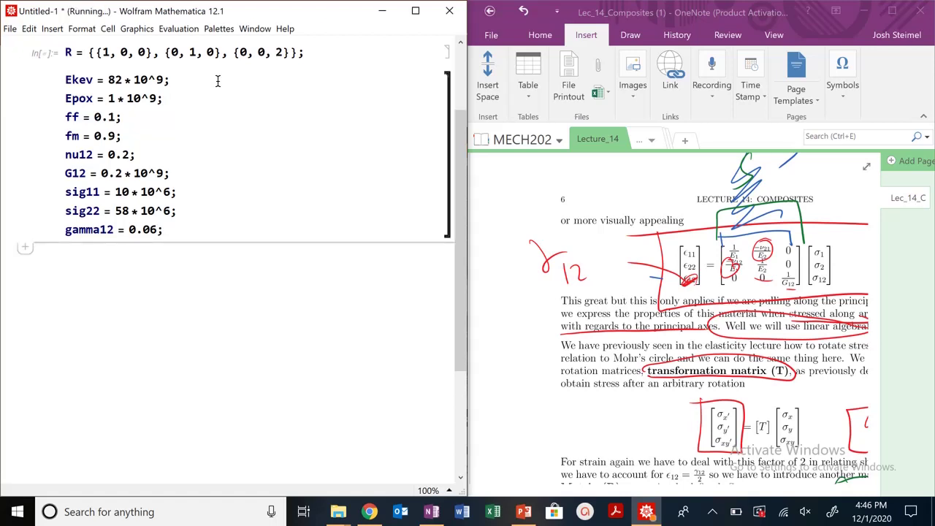
left_click(832, 512)
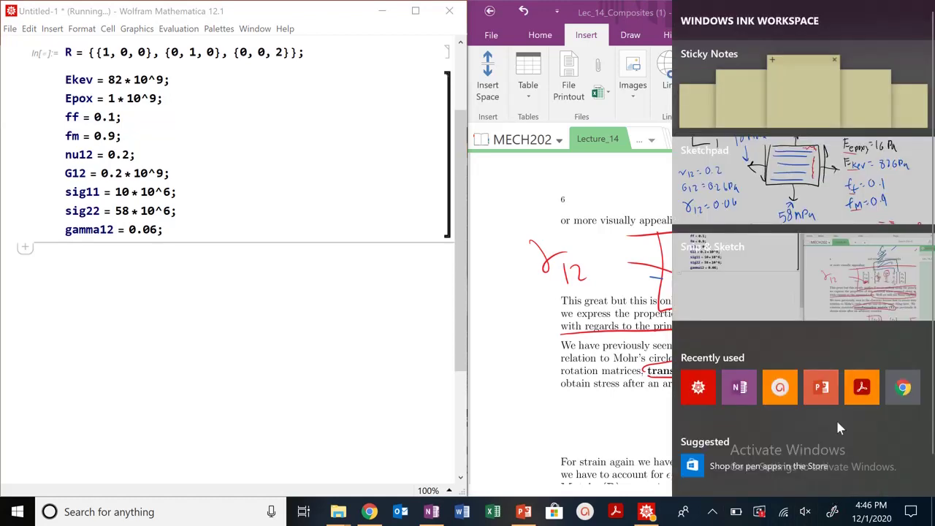
left_click(757, 181)
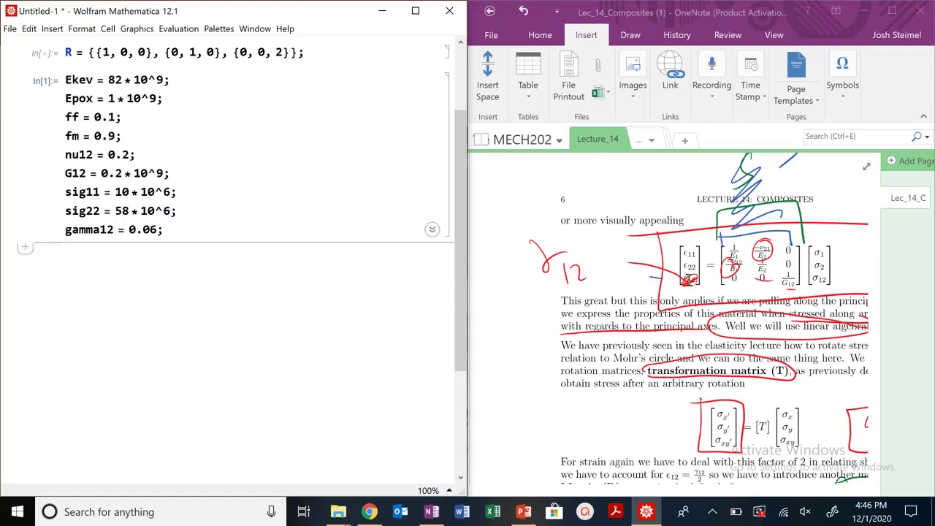
Begin the compliance matrix S with first-row entries 1/E1 and -nu21/E2, checking the lecture notes
type("S")
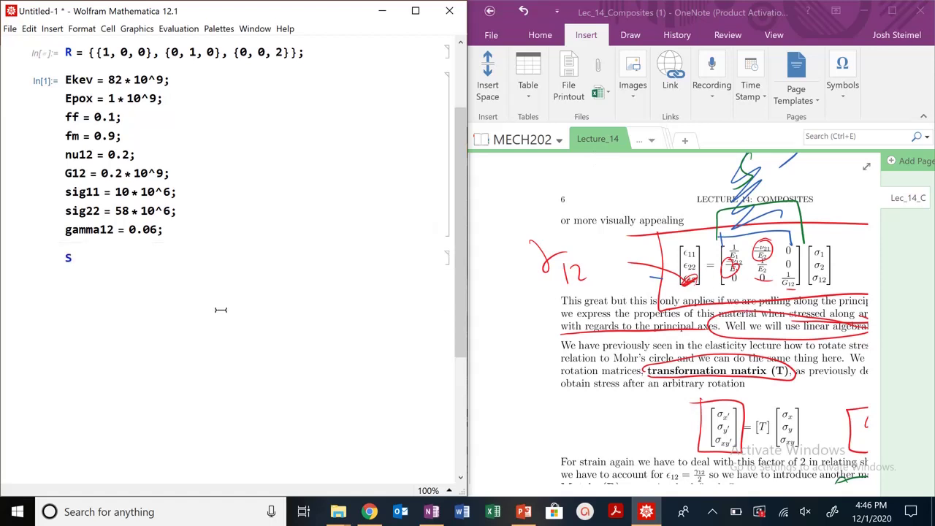
type(" = {{1 / E1, -nu21 / E1")
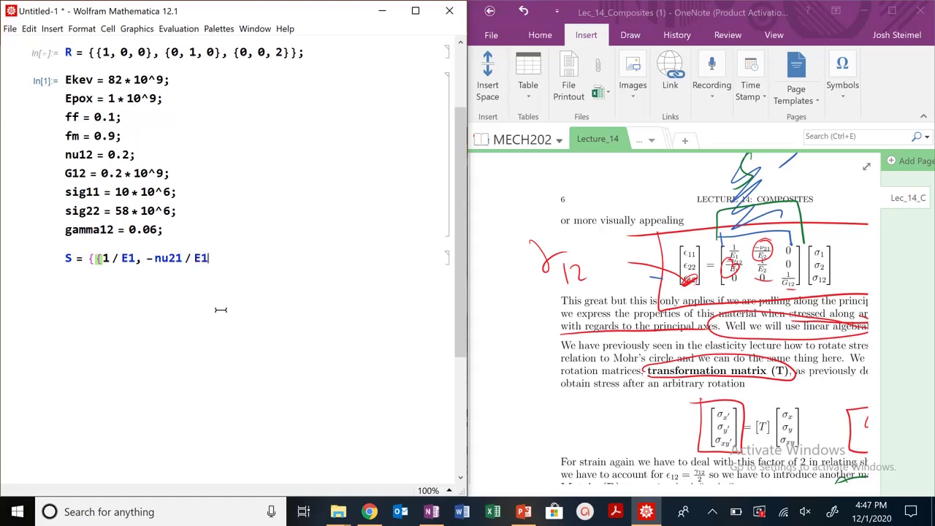
key("BackSpace")
type("2")
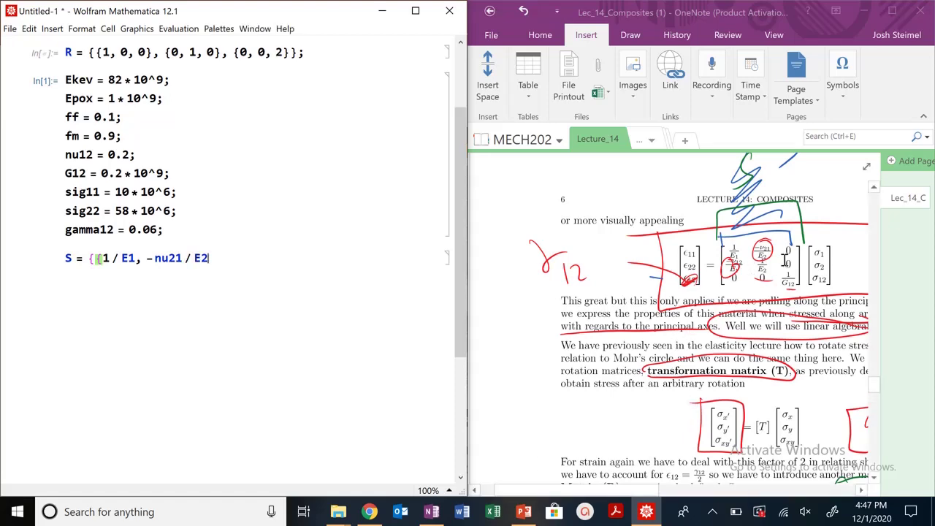
left_click(784, 259)
scroll(767, 292, "down", 10)
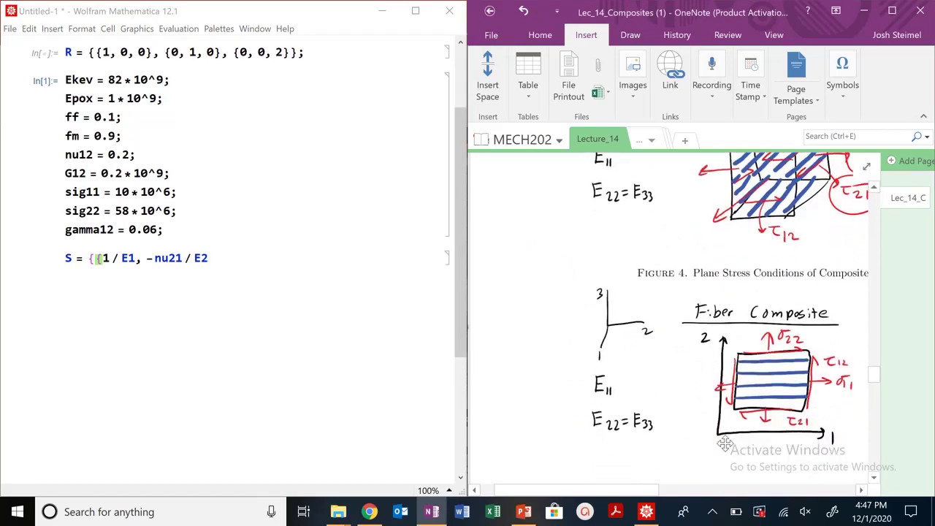
mouse_move(538, 518)
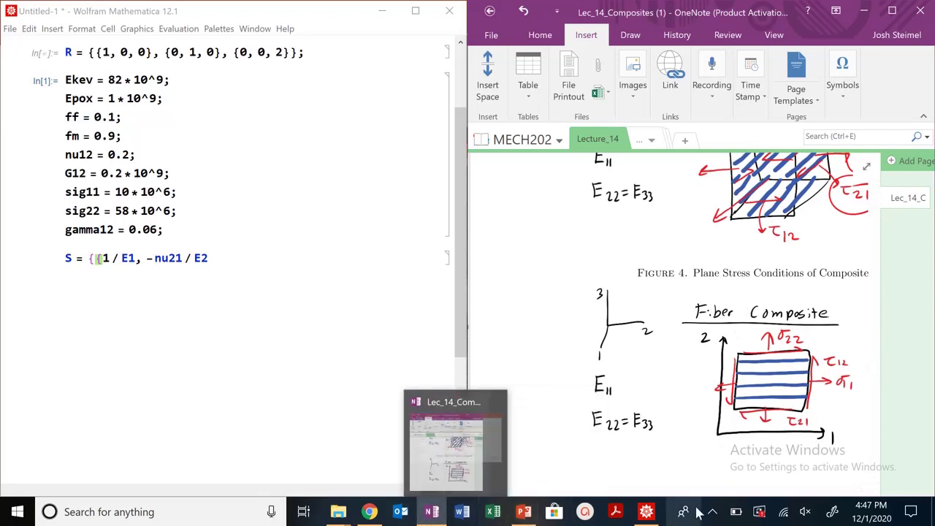
Complete S with rows {-nu12/E1, 1/E2, 0} and {0, 0, 1/G12} and evaluate it
left_click(832, 512)
left_click(796, 292)
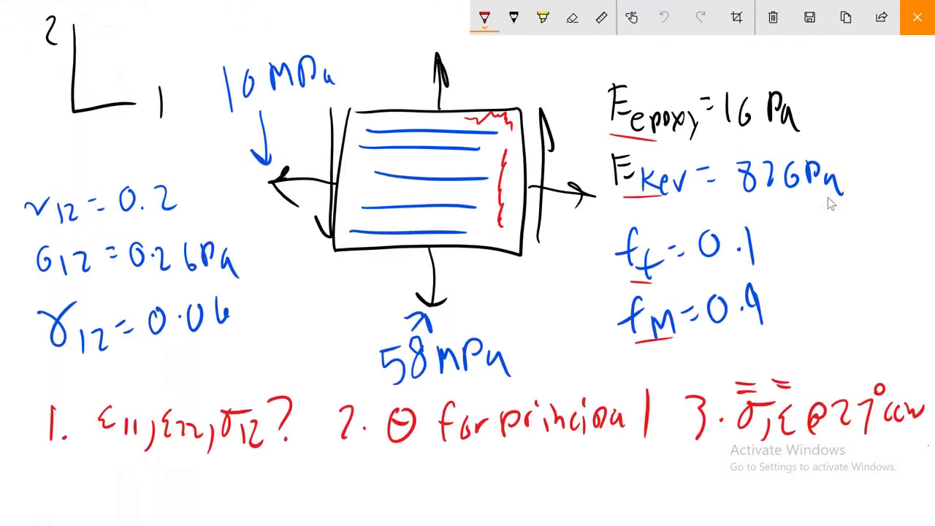
key("Escape")
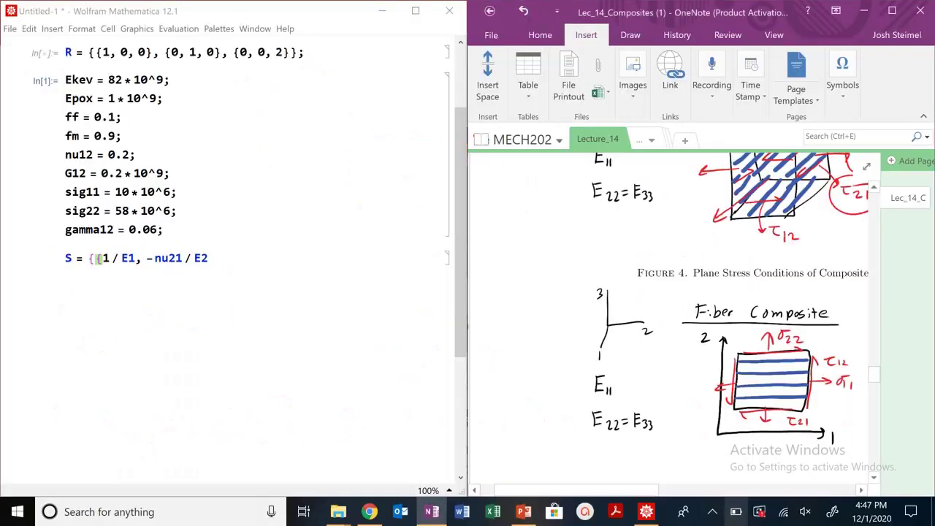
scroll(667, 369, "down", 3)
scroll(667, 369, "down", 10)
left_click(256, 263)
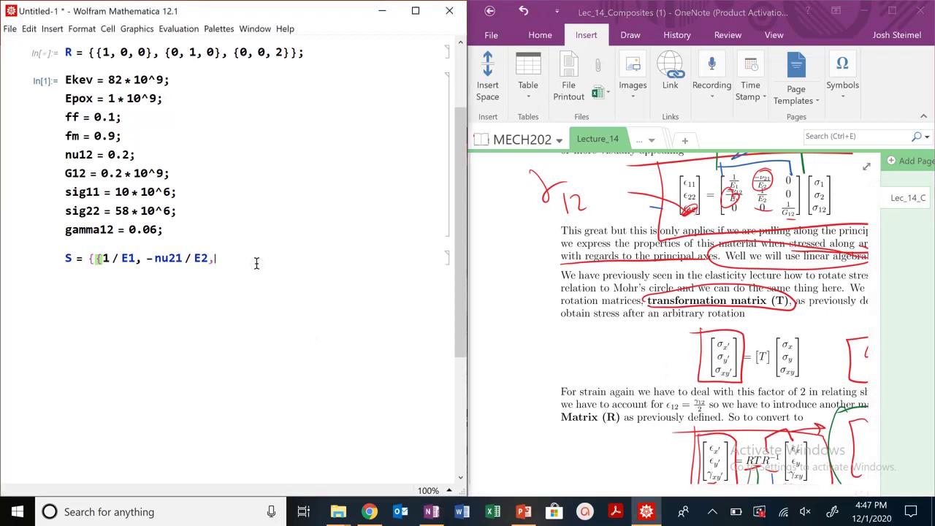
type("0}, {-nu12/E1,1/E2,0},{0,0,")
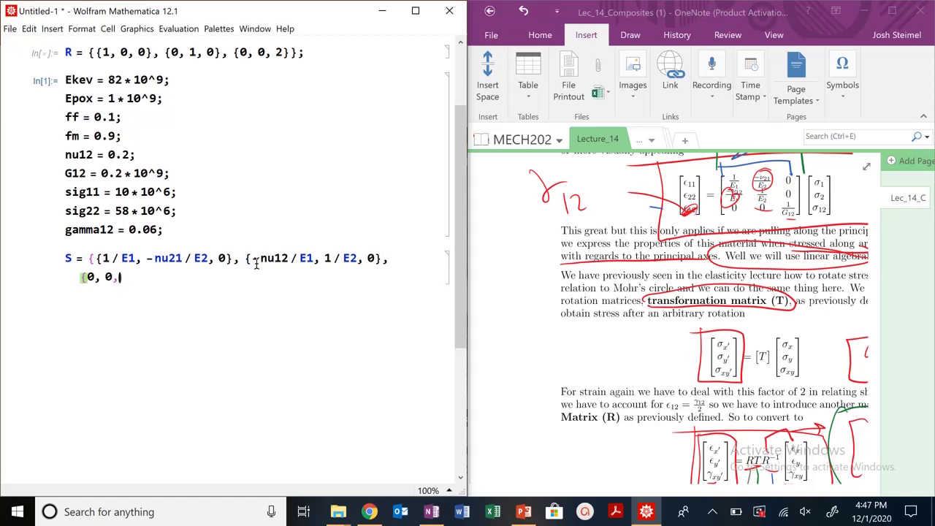
type("G")
type("/G12}}")
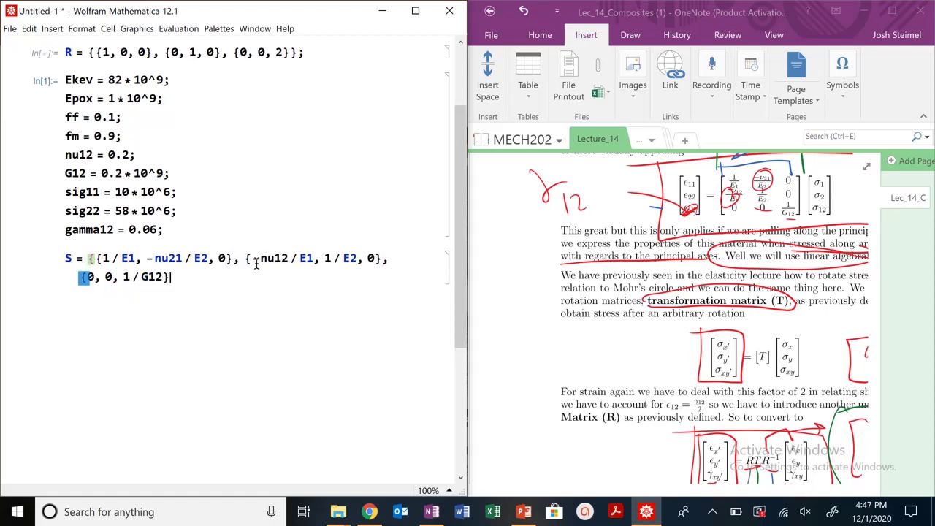
key("shift+Return")
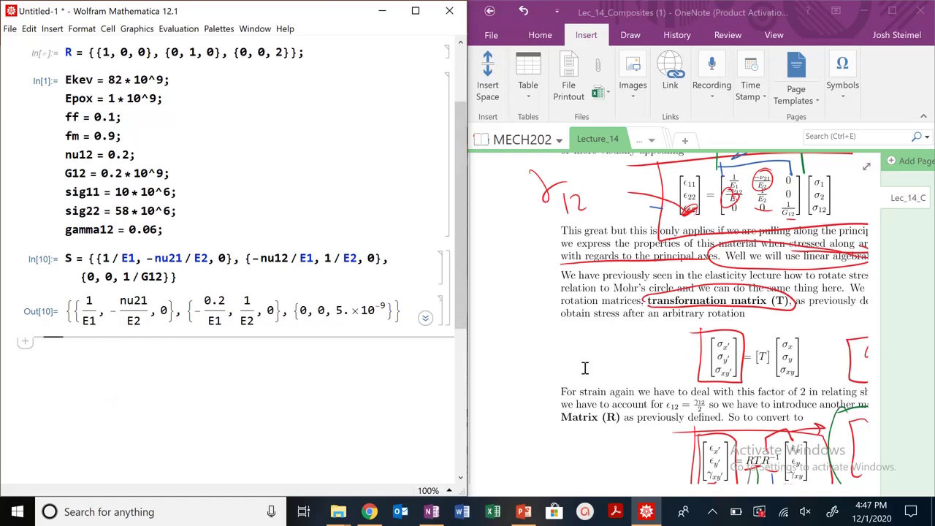
Insert a cell above S defining E1 = ff*Ekev + fm*Epox and evaluate it to 9.1×10^9
scroll(647, 334, "up", 15)
scroll(682, 308, "up", 15)
scroll(682, 321, "up", 4)
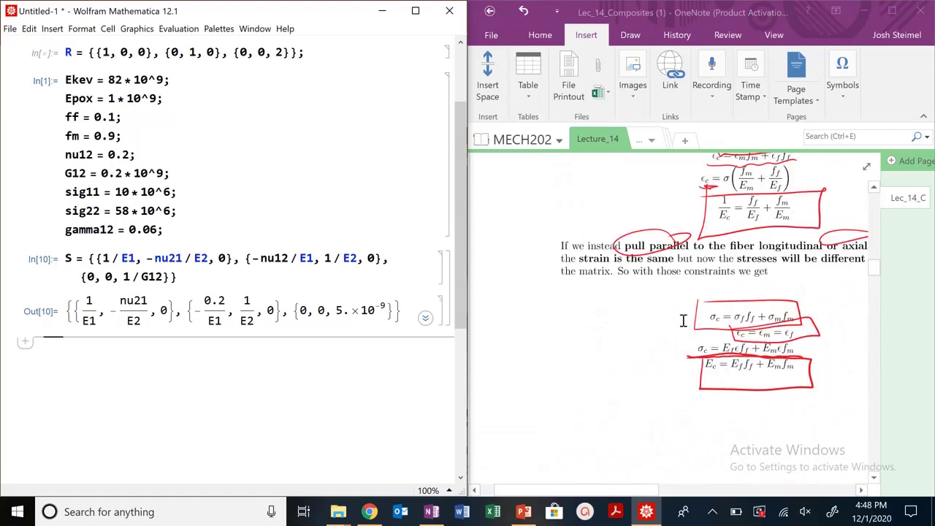
left_click(173, 418)
type("D")
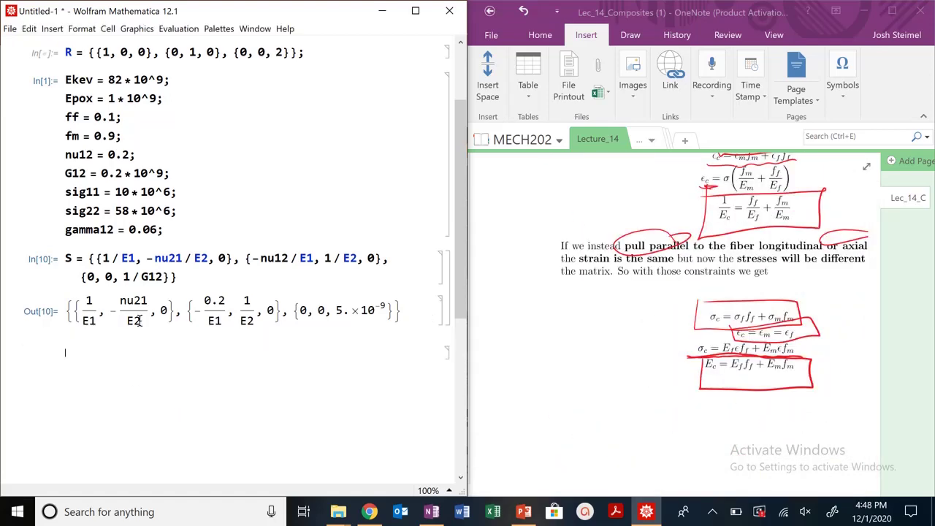
left_click(137, 249)
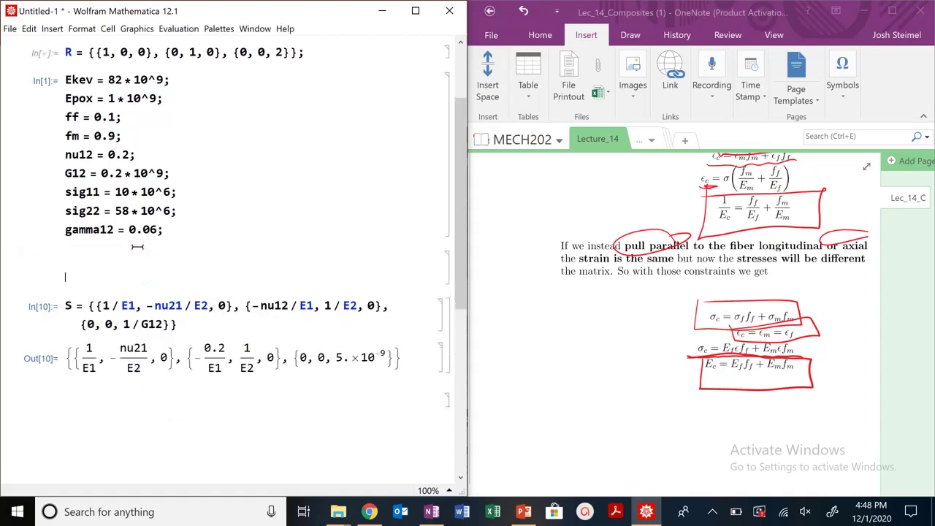
type("E1 =")
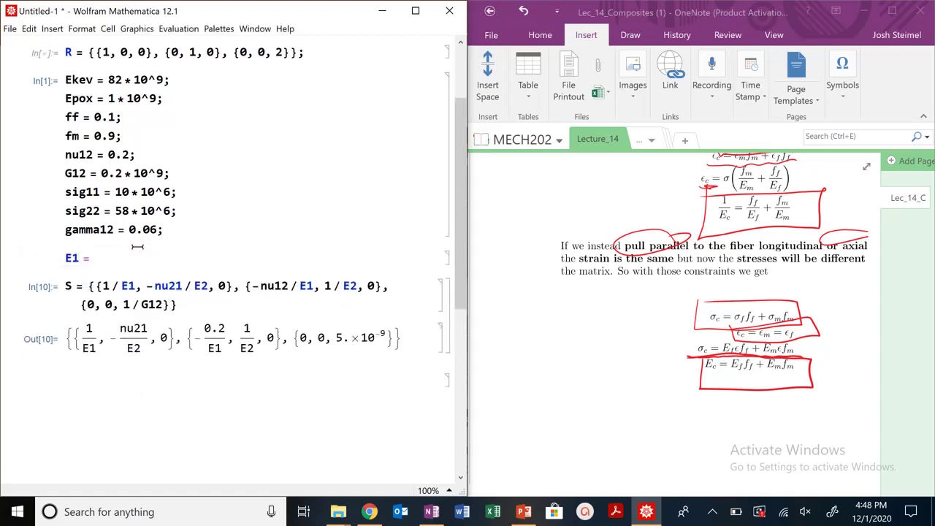
type(" ff * Ekev + fm * Epox")
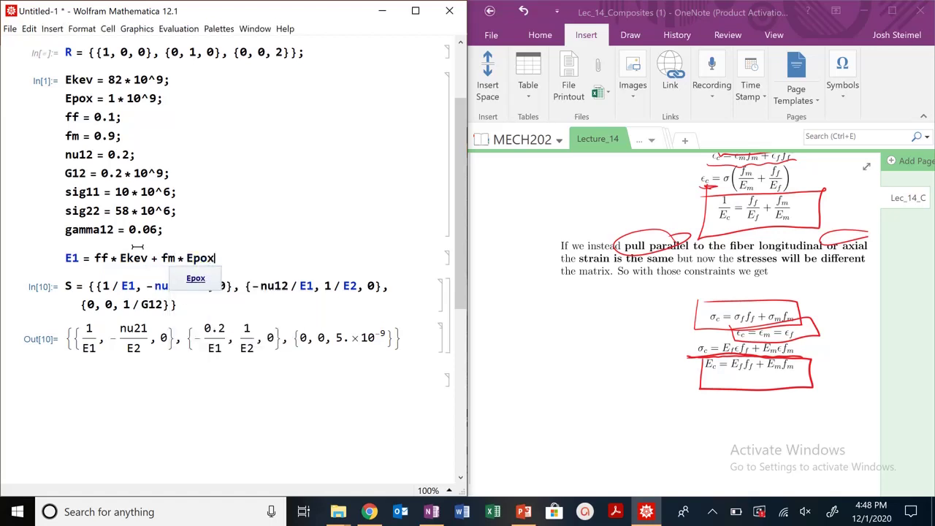
key("shift+Return")
Define E2 = 1/((ff/Ekev)+(fm/Epox)) and evaluate it to 1.10961×10^9
type("E")
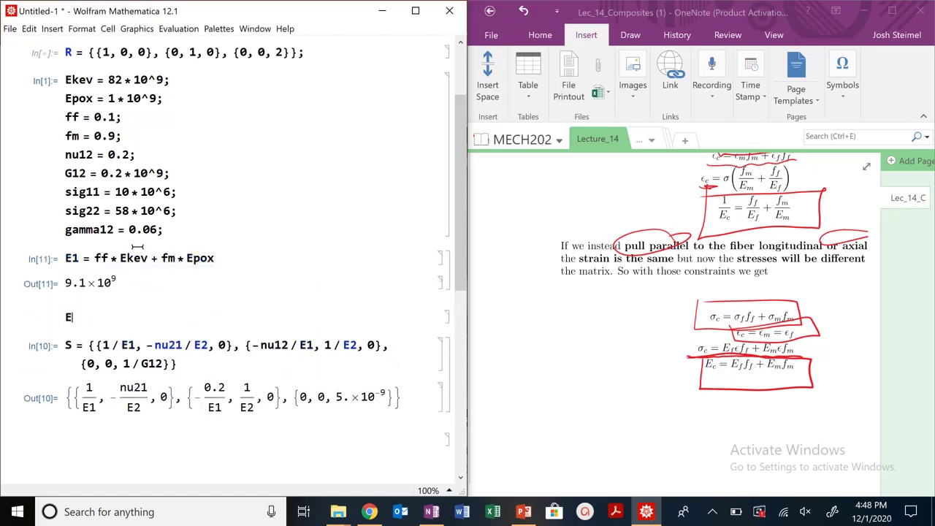
type("2 = f")
key("BackSpace")
key("BackSpace")
type("1 / ((ff / Ef")
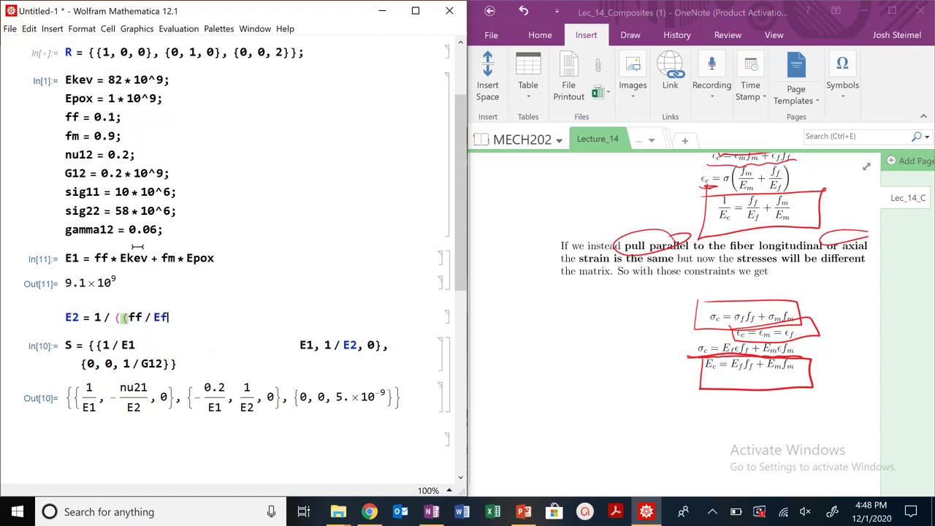
type(")")
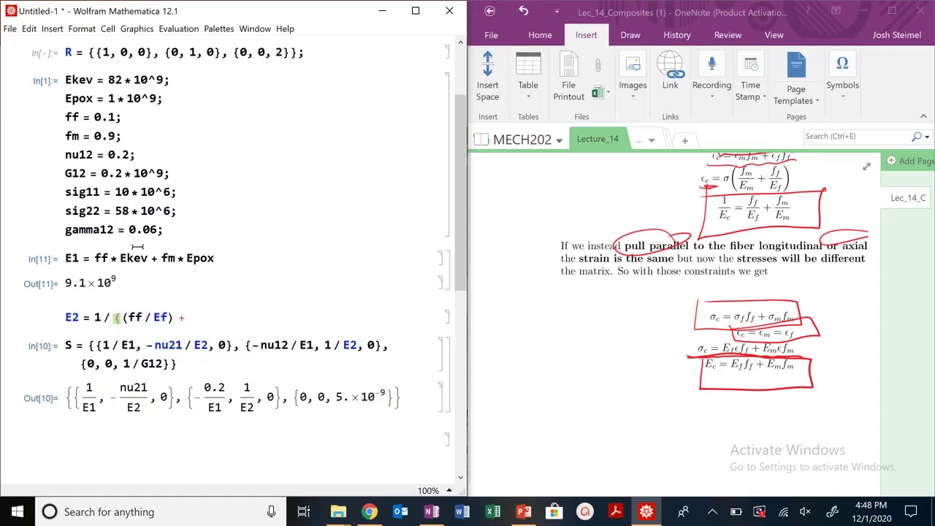
left_click(168, 316)
key("BackSpace")
type("kev")
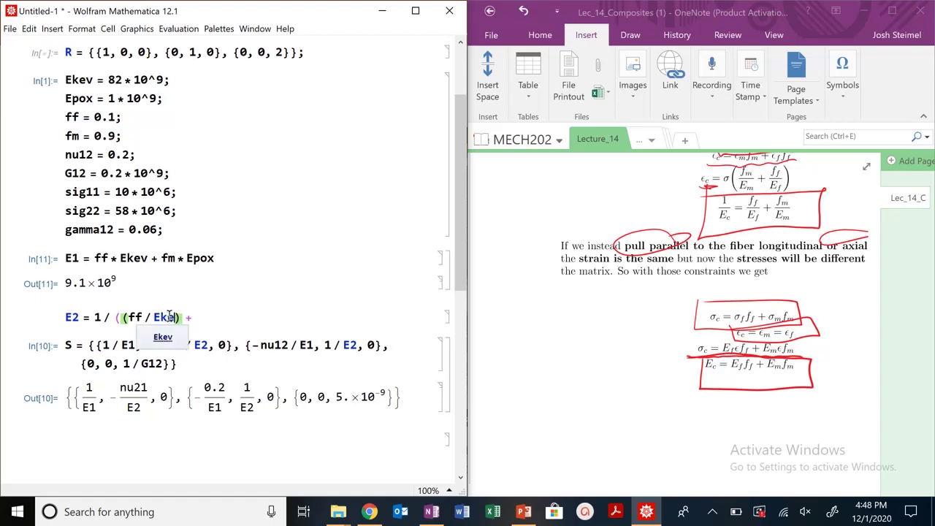
left_click(233, 319)
type("(fm / Em")
key("BackSpace")
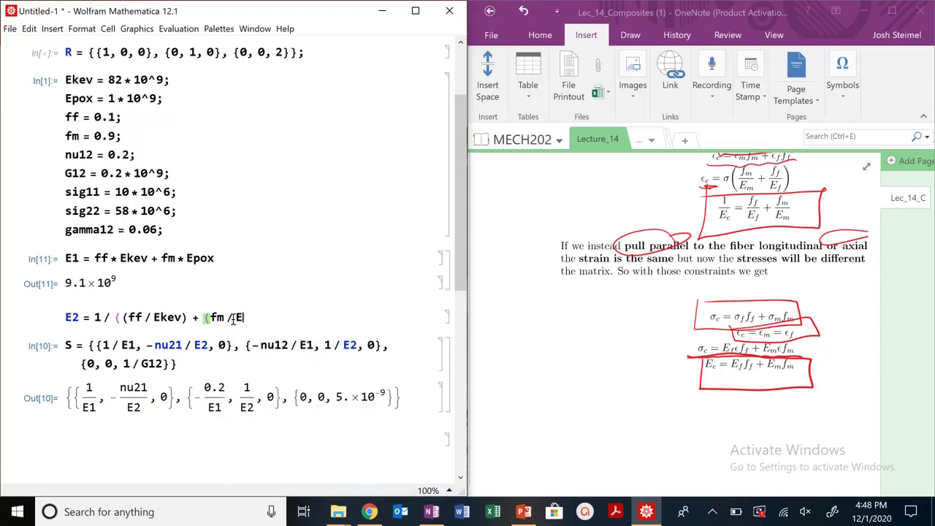
type("pox))")
key("shift+Return")
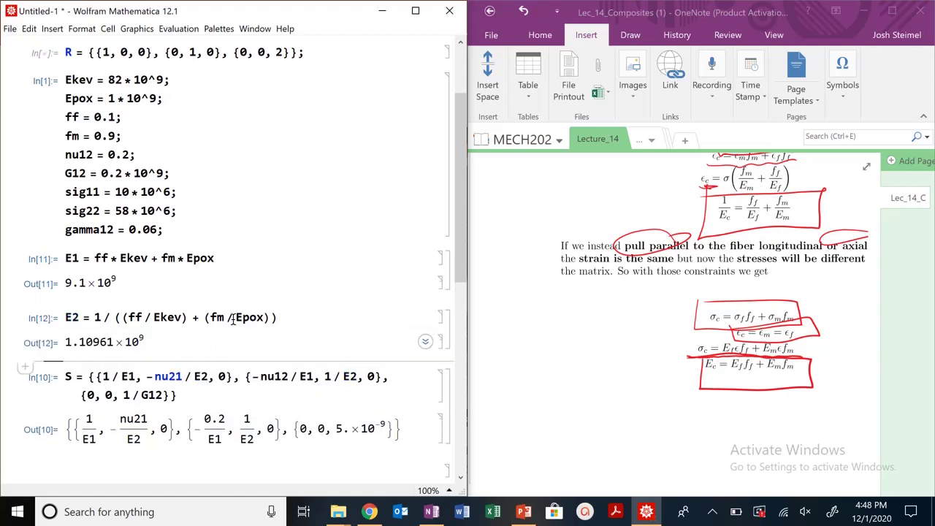
Re-evaluate S numerically using the new E1 and E2 values
left_click(224, 319)
left_click(170, 378)
key("shift+Return")
scroll(157, 321, "down", 3)
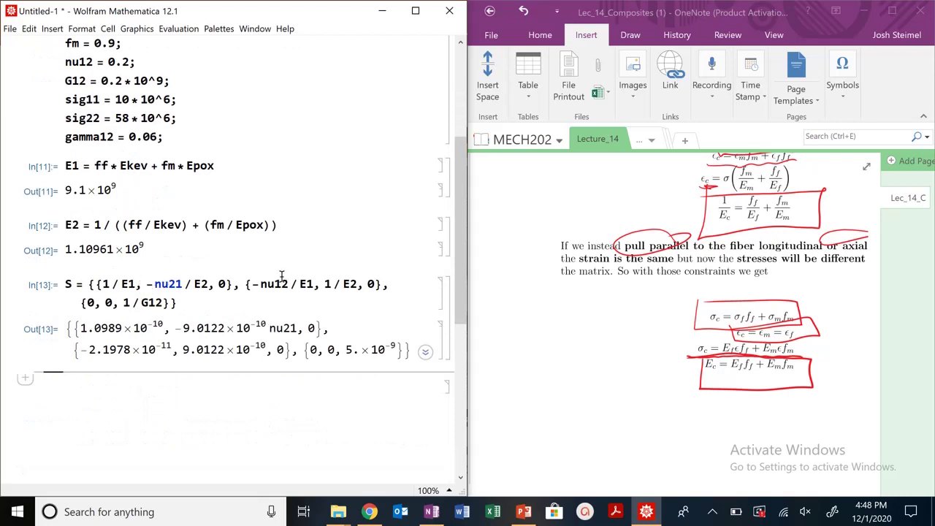
Look through the hidden lecture pages in OneNote and scroll the composites notes
left_click(641, 140)
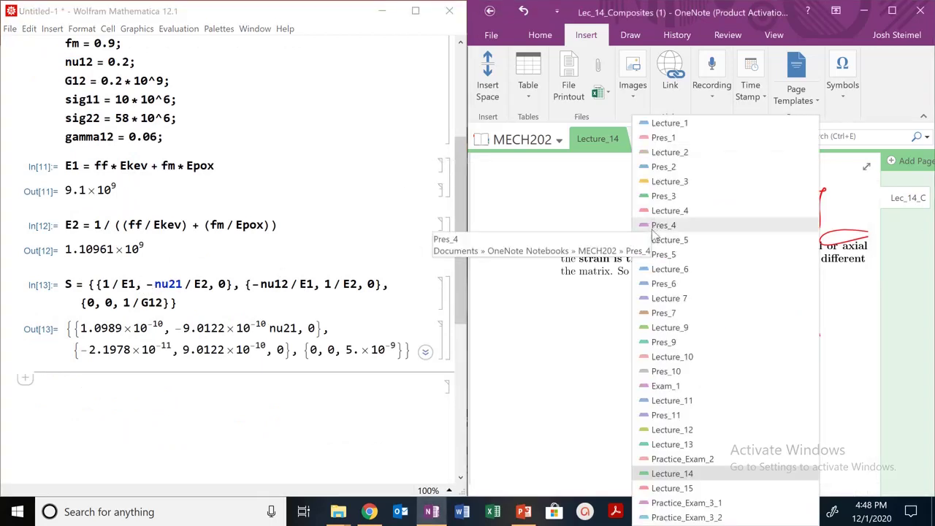
left_click(605, 349)
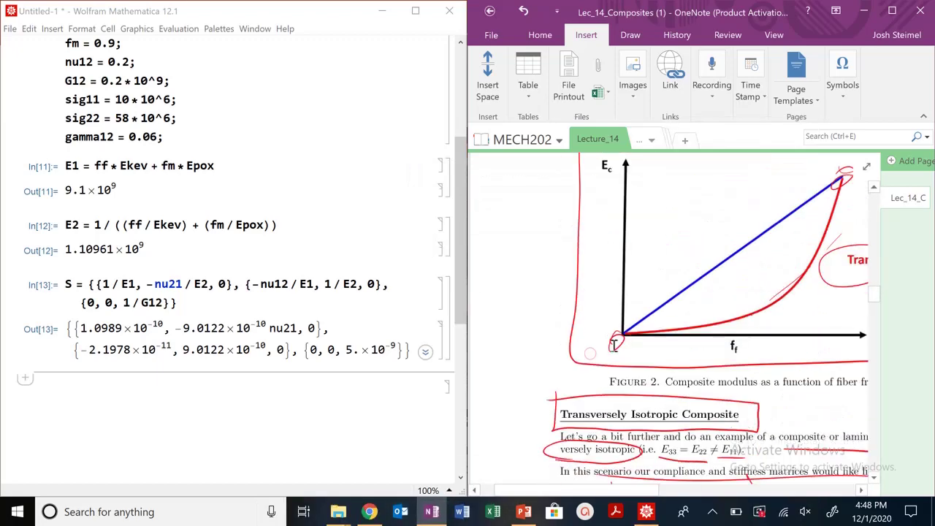
scroll(625, 343, "down", 1)
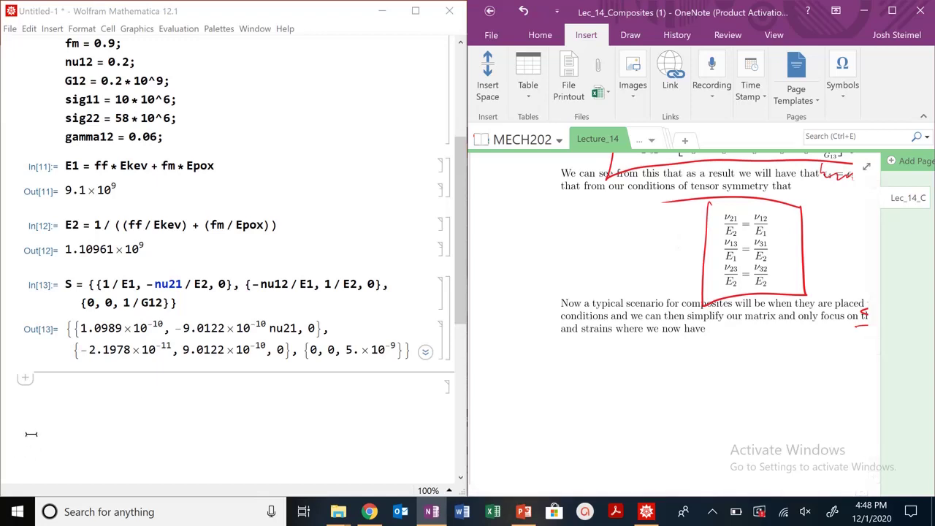
left_click(154, 405)
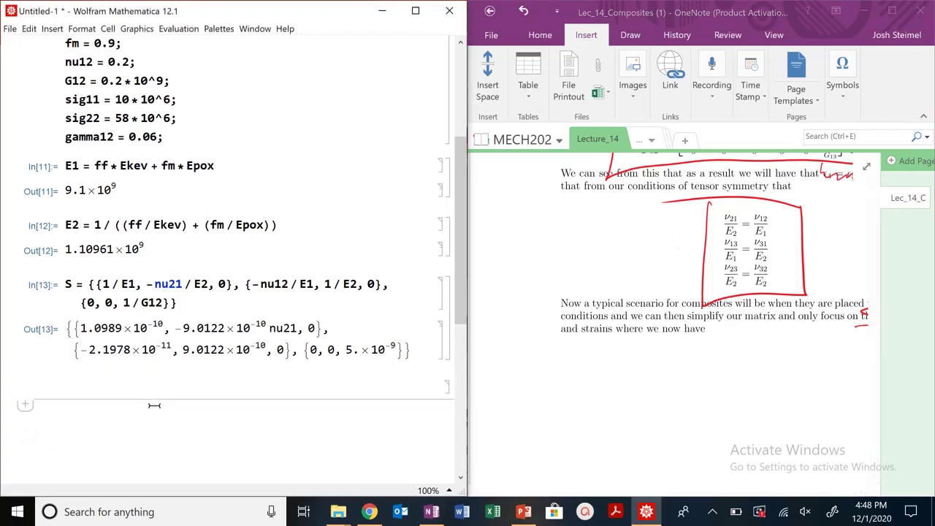
Solve -nu21/E2 == -nu12/E1 for nu21 in a new cell above S, giving 0.024387
left_click(89, 267)
type("Solve[")
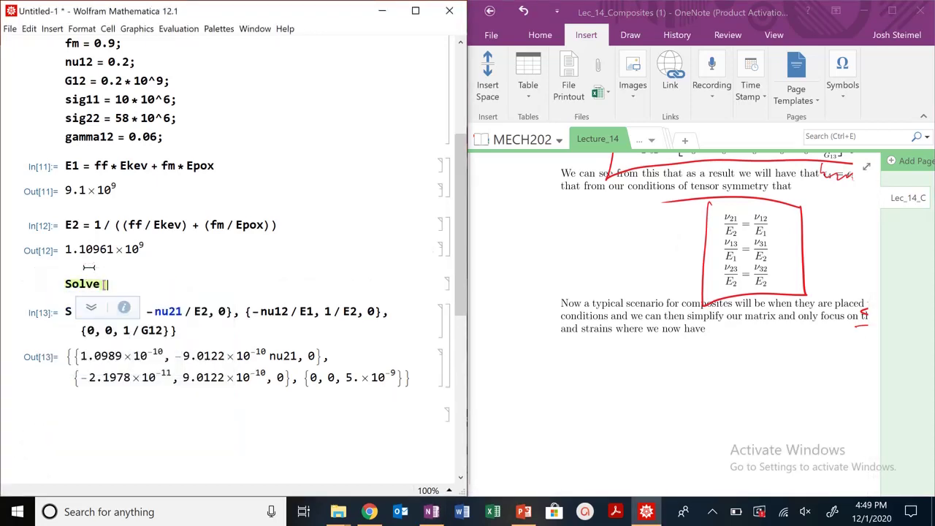
triple_click(174, 311)
left_click(173, 311)
left_click_drag(173, 305, 167, 283)
type("==")
triple_click(281, 314)
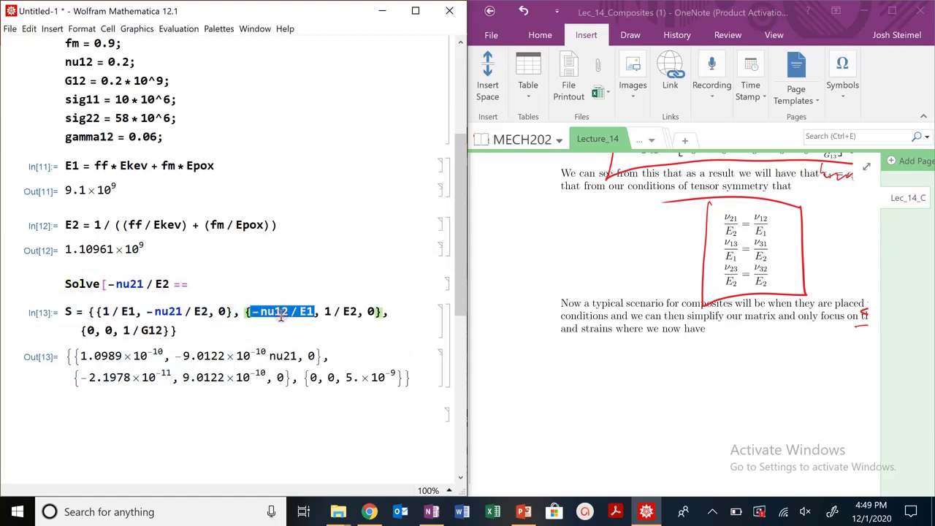
left_click_drag(254, 286, 253, 285)
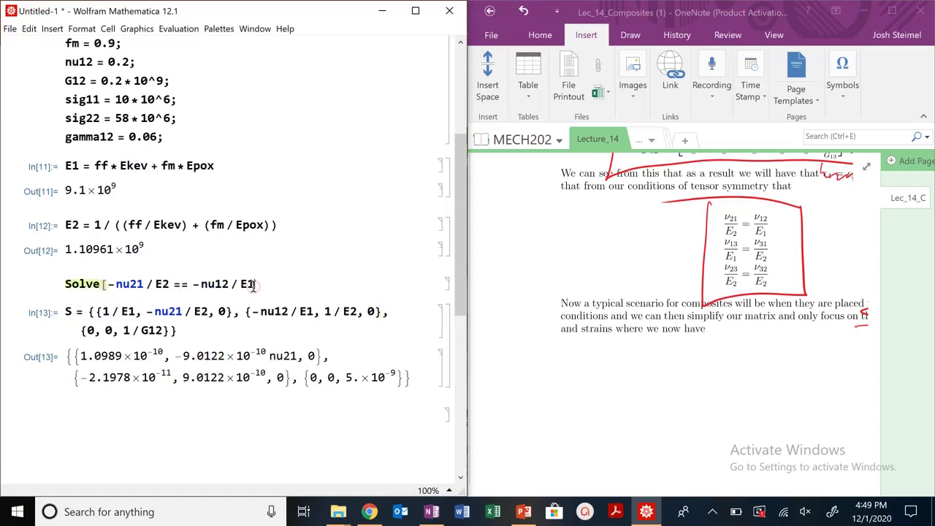
type(", nu21")
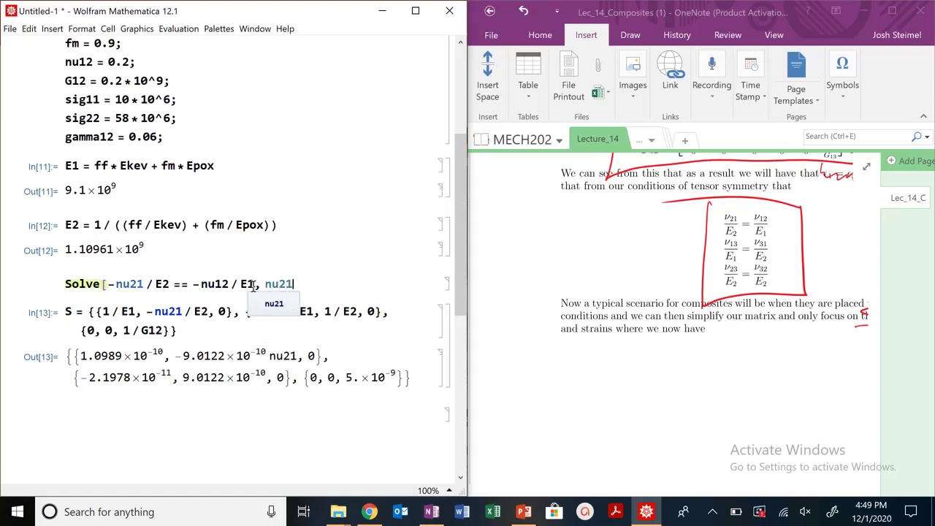
type("]")
key("shift+Return")
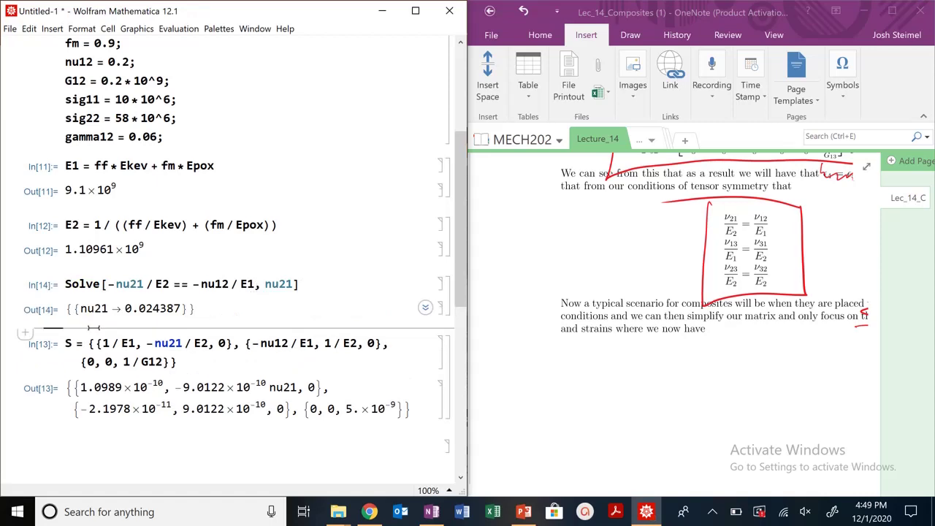
Turn the copied solution rule into the assignment nu21 = 0.024387 and evaluate it
triple_click(104, 309)
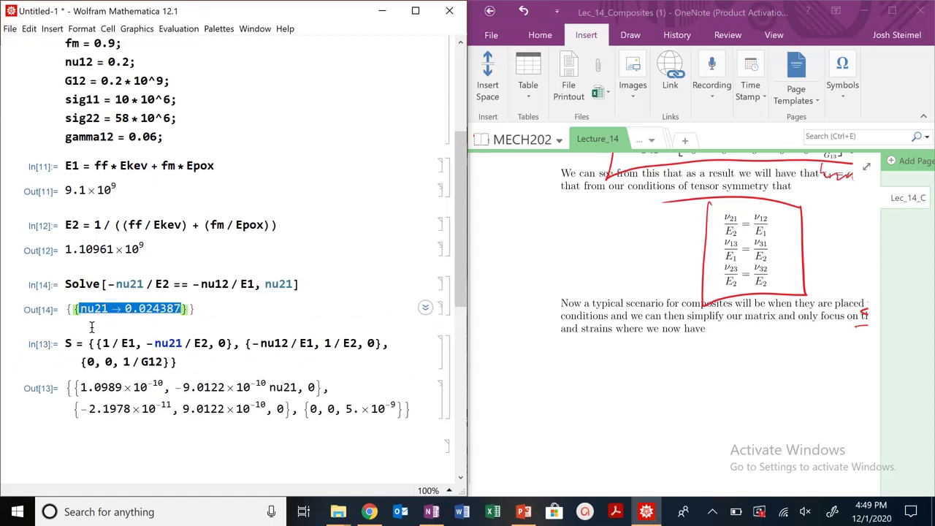
key("ctrl+c")
left_click(92, 326)
key("ctrl+v")
left_click(106, 347)
key("BackSpace")
type("=")
key("shift+Return")
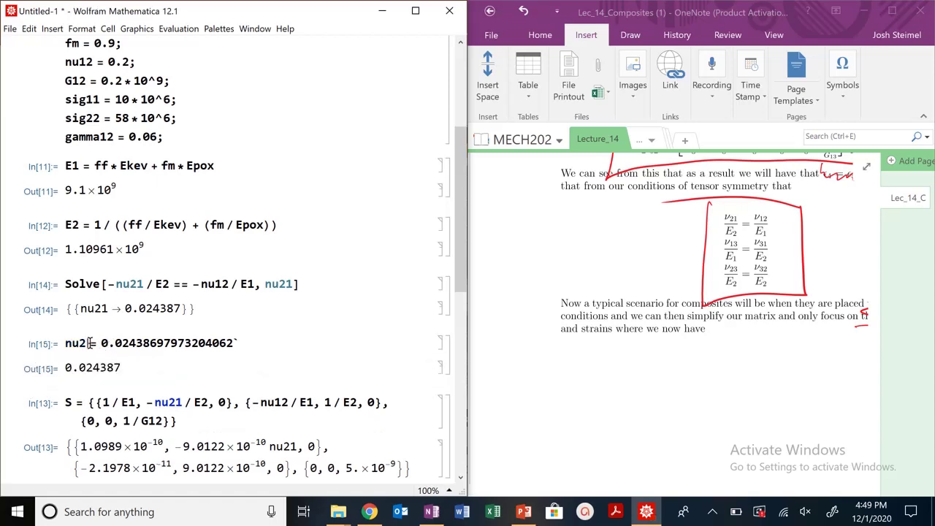
key("shift+Return")
Re-evaluate S as a fully numeric matrix with -2.1978×10^-11 off-diagonal entries
scroll(219, 329, "down", 3)
left_click(166, 322)
key("shift+Return")
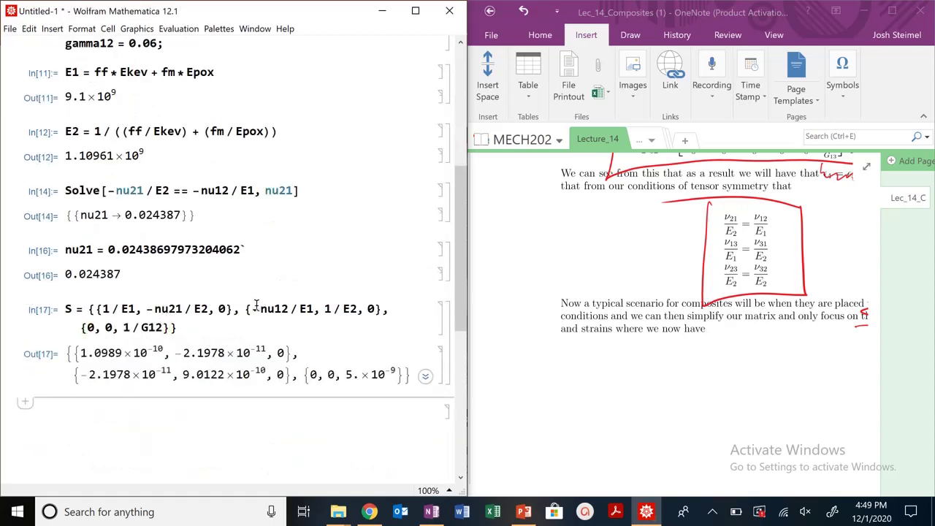
left_click(842, 513)
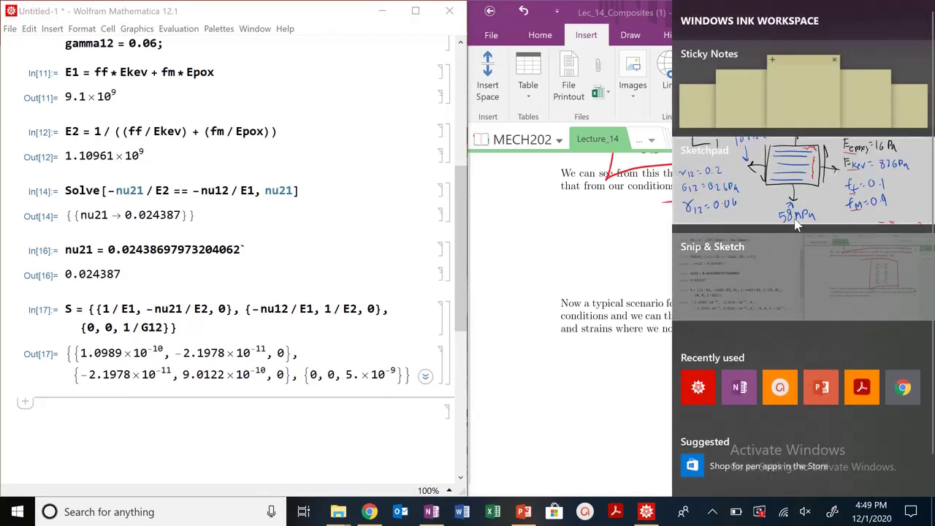
left_click(793, 211)
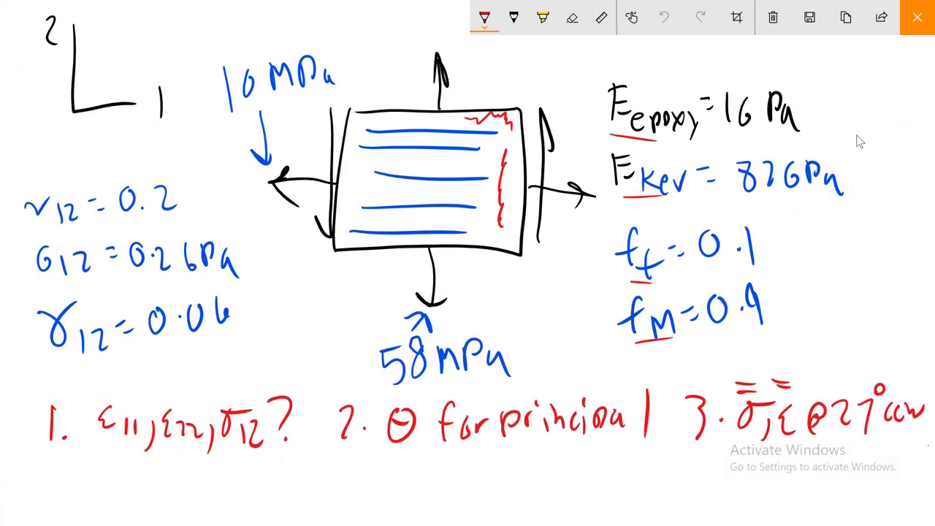
key("alt+Tab")
scroll(806, 327, "up", 5)
scroll(730, 292, "down", 15)
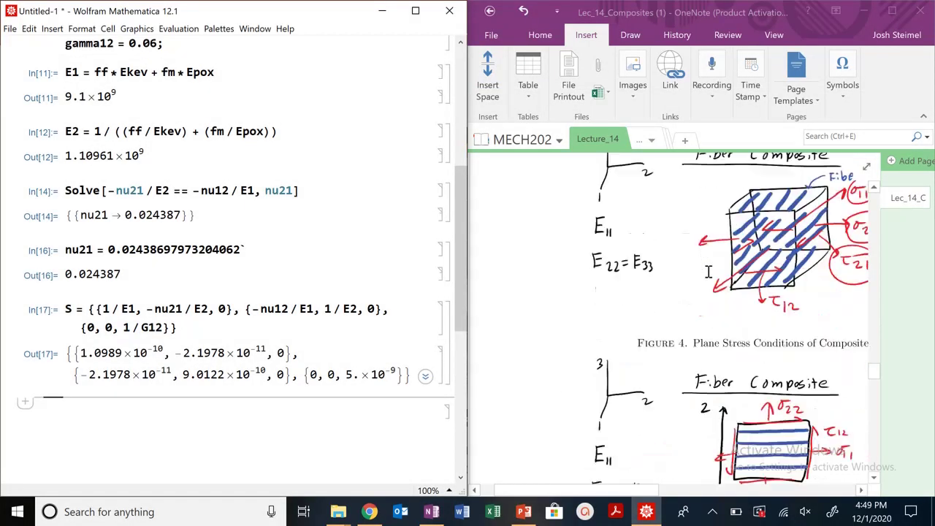
scroll(708, 273, "down", 8)
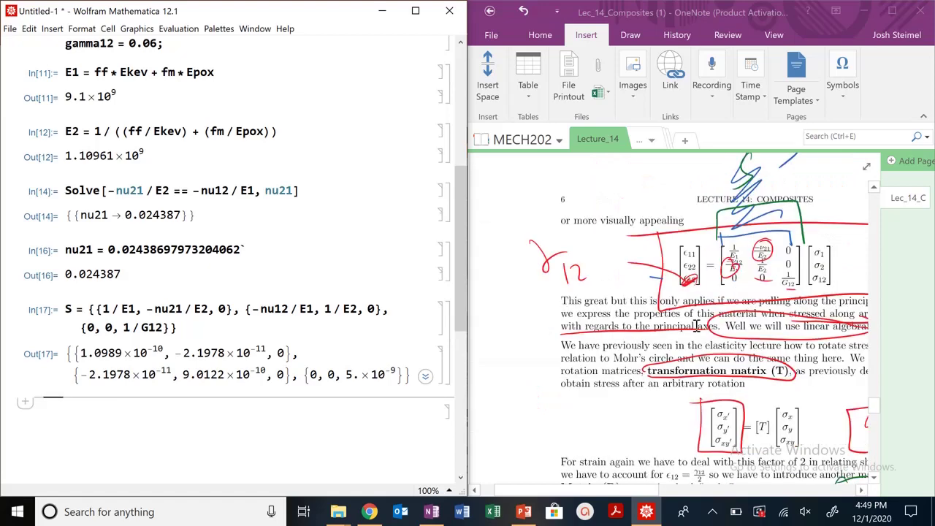
Solve {e11, e22, gamma12} == S.{sig11, sig22, sig12} for e11, e22 and sig12
left_click(179, 433)
type("Solve[")
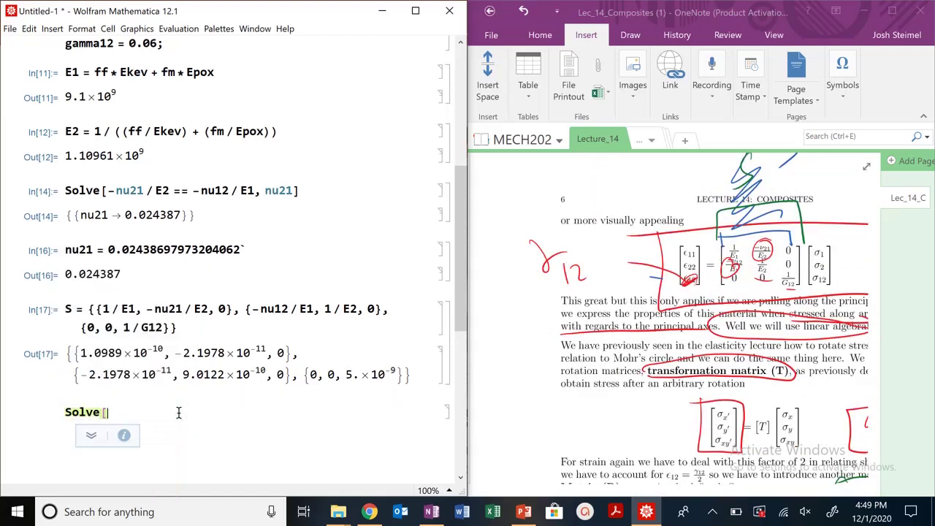
type("{e11, e22")
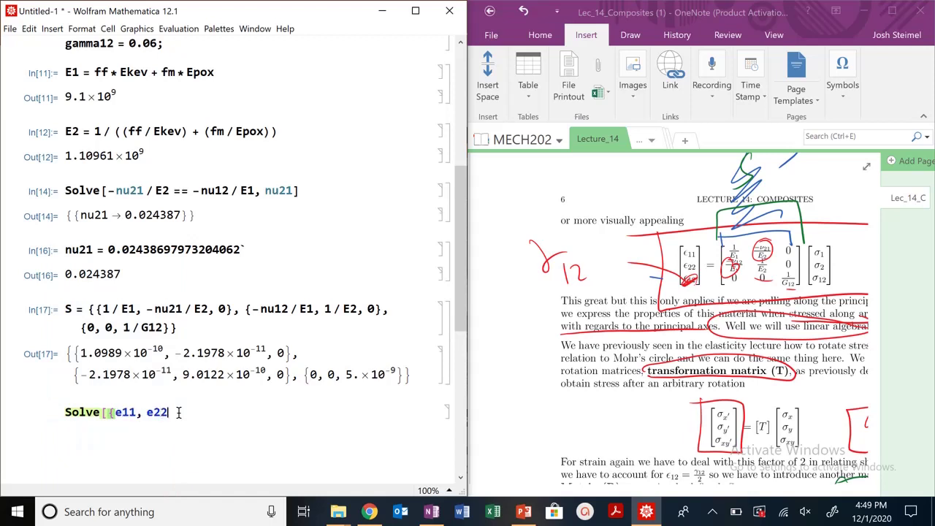
type(", gamma12} == S.{sig11, sig22, sig12}, {")
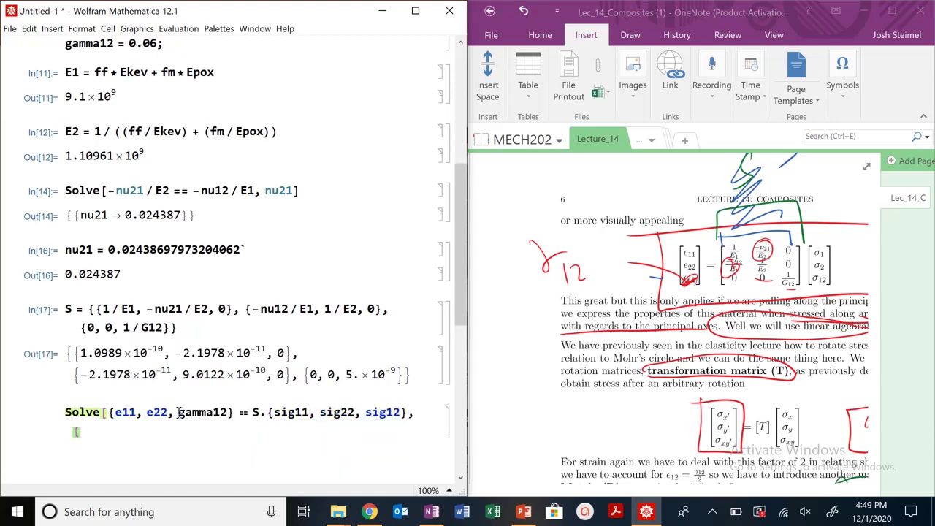
type("e11, e22, sig12}]")
key("shift+Return")
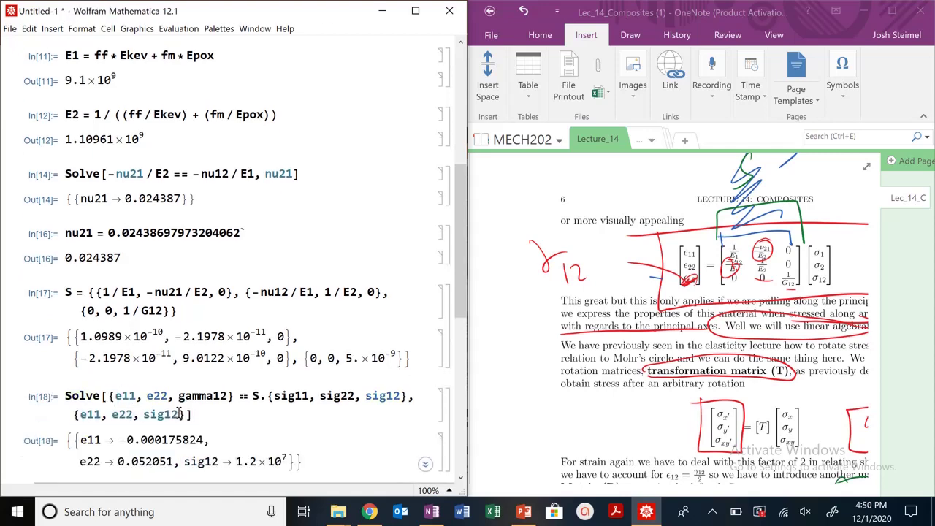
scroll(260, 354, "down", 4)
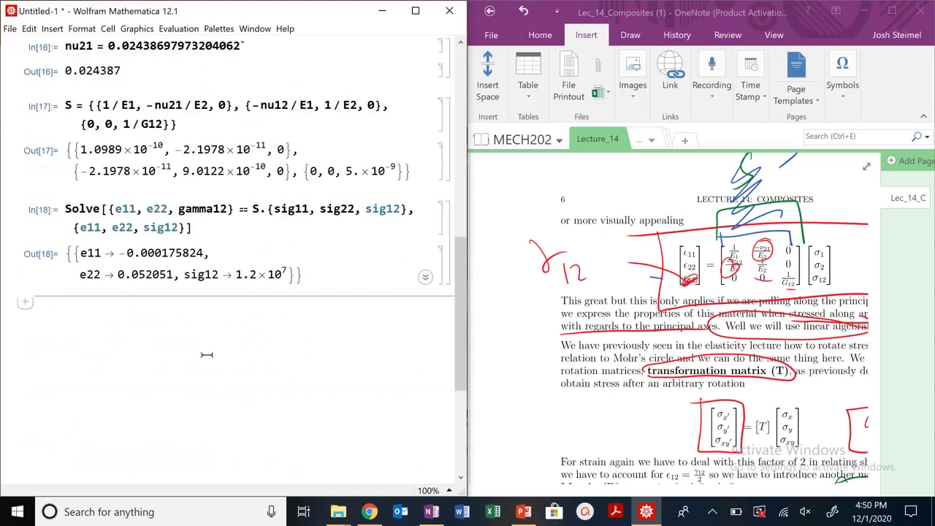
Assign the full-precision e11 = -0.000175824 from the solution in its own cell
triple_click(83, 253)
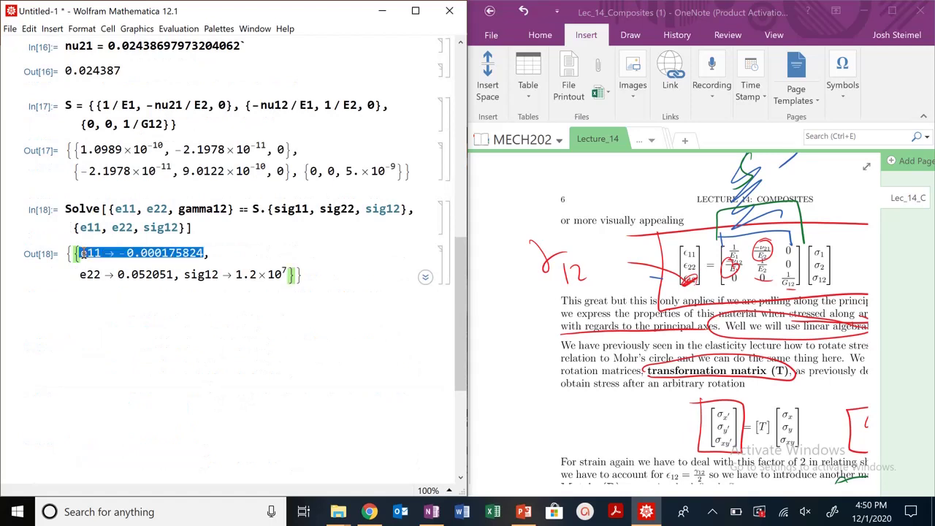
left_click(113, 276)
double_click(225, 274)
left_click(101, 253)
double_click(101, 253)
triple_click(100, 253)
double_click(102, 253)
triple_click(102, 253)
key("ctrl+c")
left_click(75, 307)
key("ctrl+v")
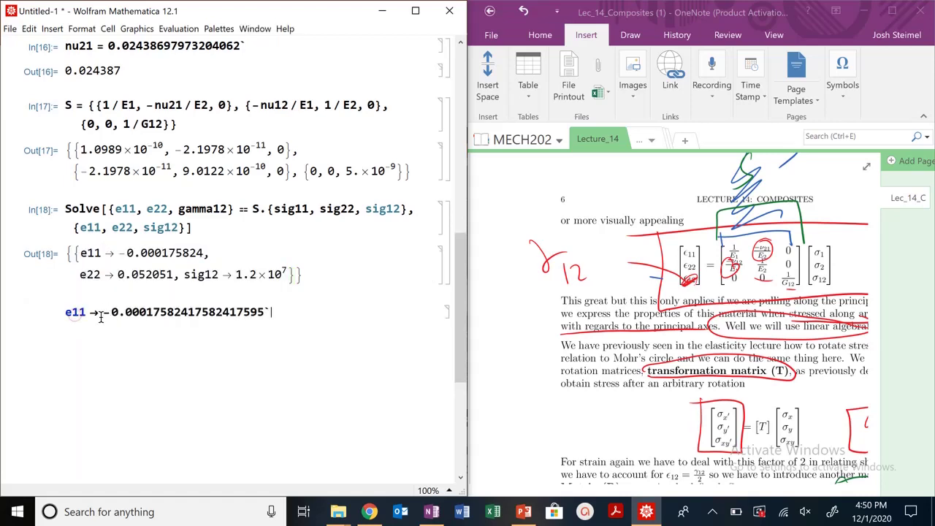
double_click(101, 316)
type("=")
key("shift+Return")
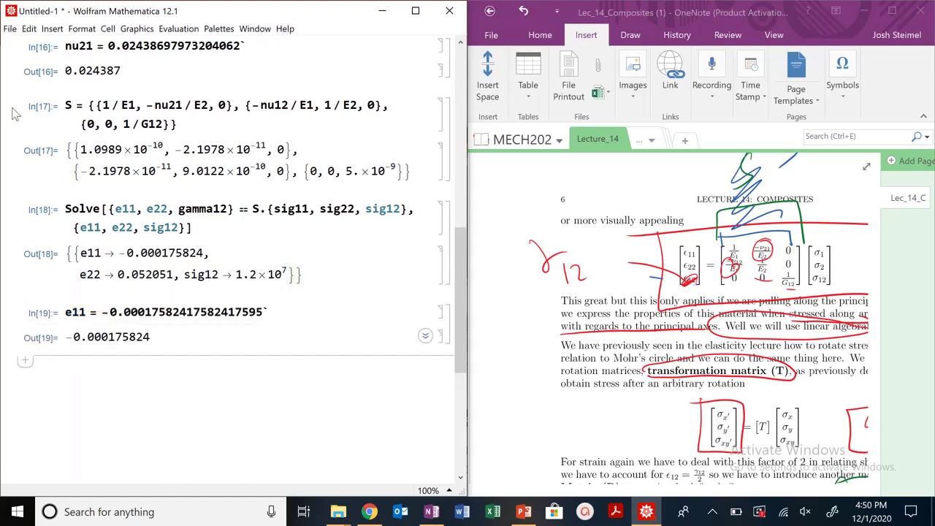
Assign e22 = 0.052051 from the solution in a new cell
double_click(104, 270)
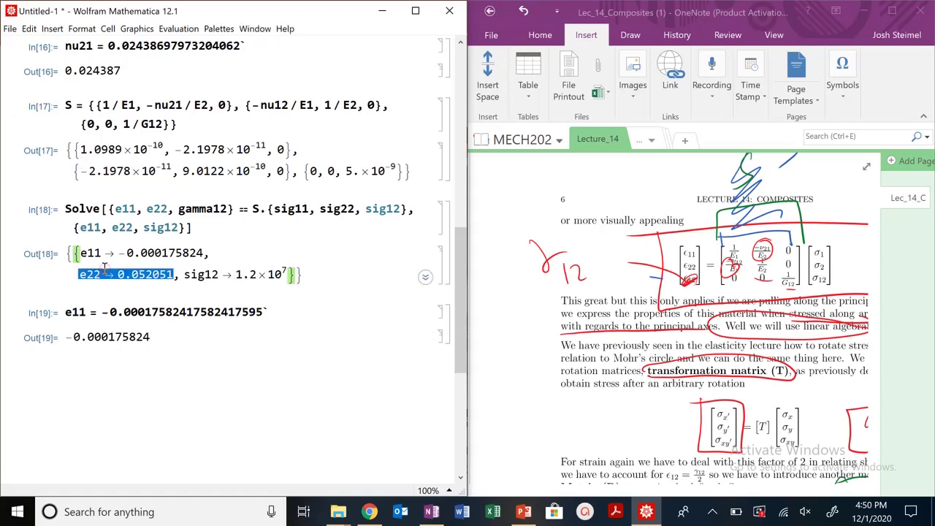
left_click(96, 355)
key("ctrl+v")
double_click(103, 371)
type("=")
key("BackSpace")
key("shift+Return")
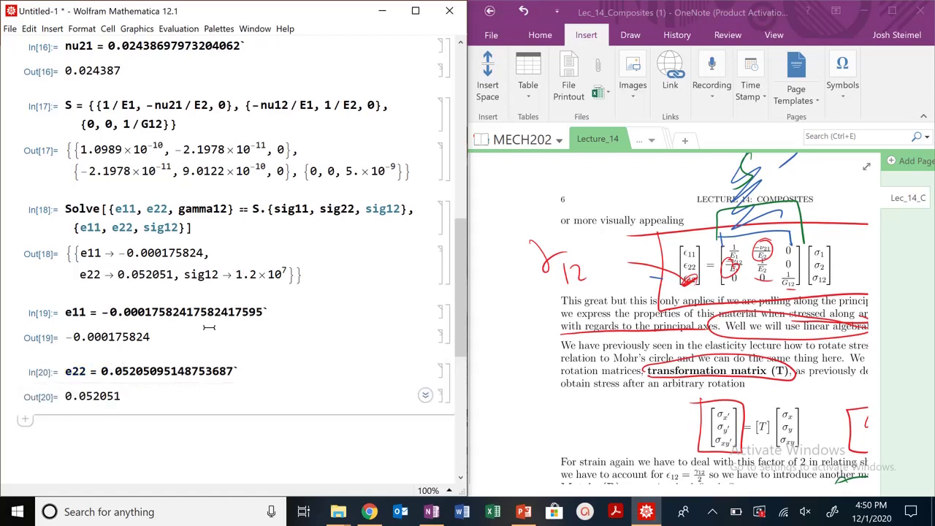
Assign sig12 = 1.2*10^7 from the solution in a new cell
double_click(207, 275)
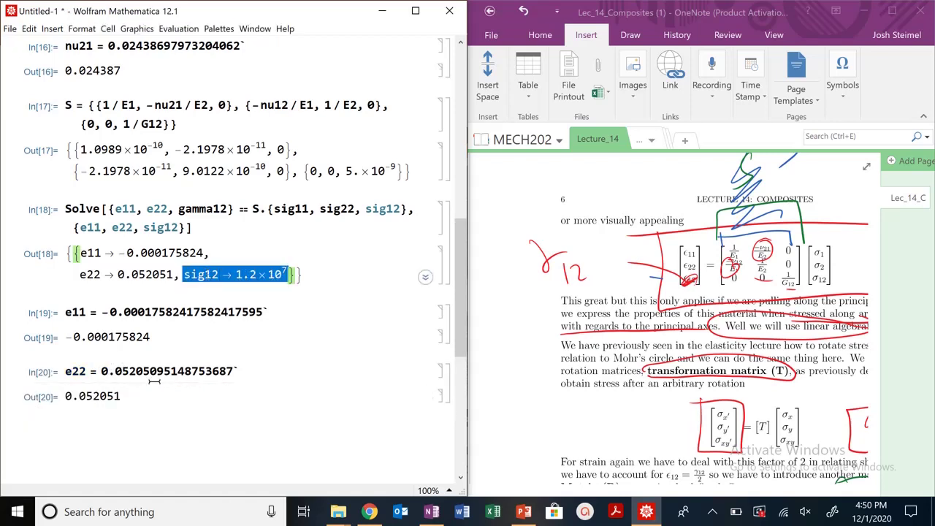
left_click(146, 409)
key("ctrl+v")
left_click_drag(173, 431, 146, 430)
key("BackSpace")
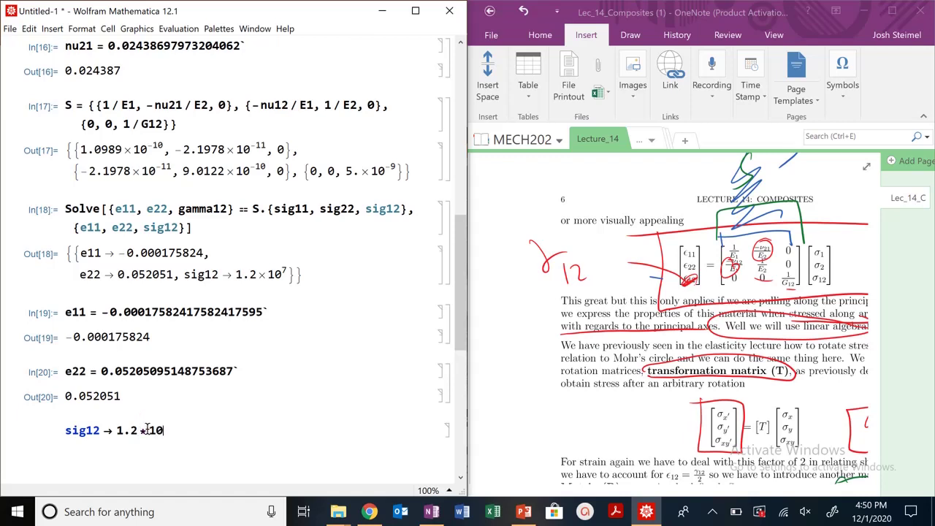
type("*10^7;")
left_click(114, 430)
key("BackSpace")
type("=")
key("shift+Return")
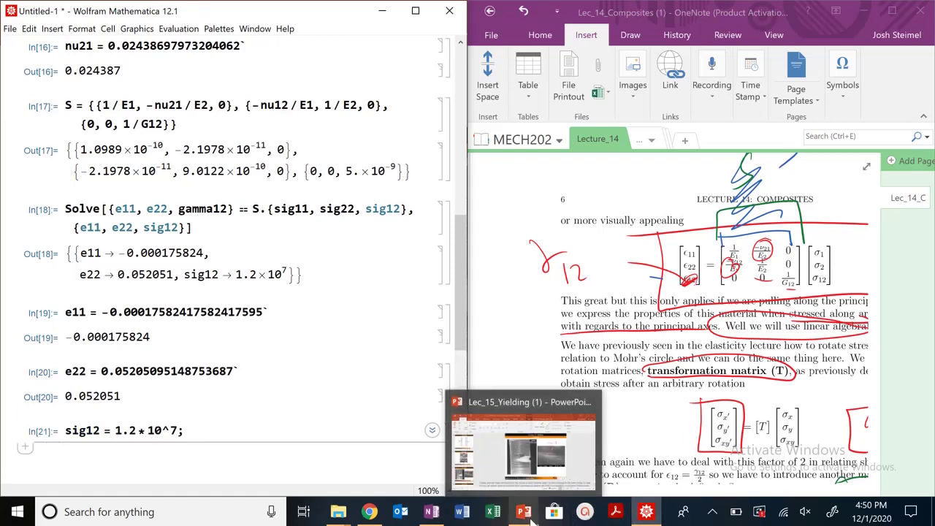
left_click(831, 512)
left_click(744, 216)
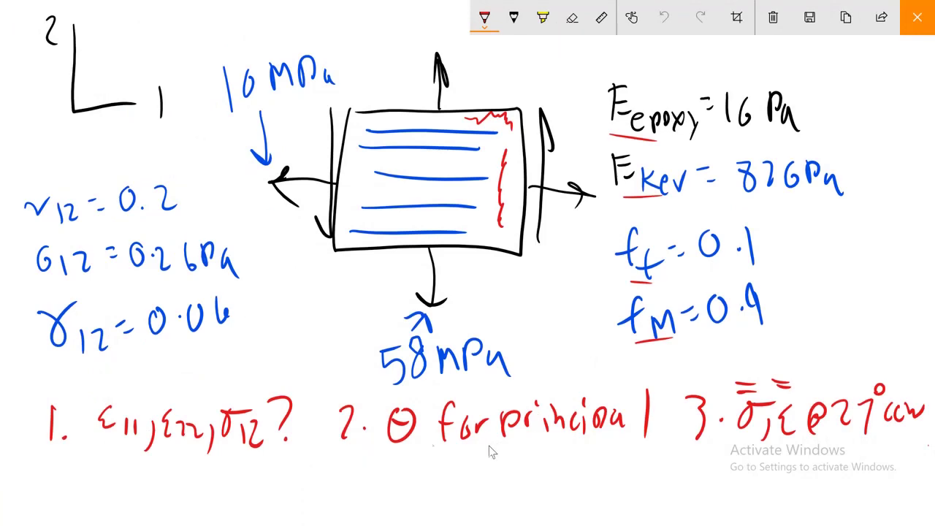
key("alt+Tab")
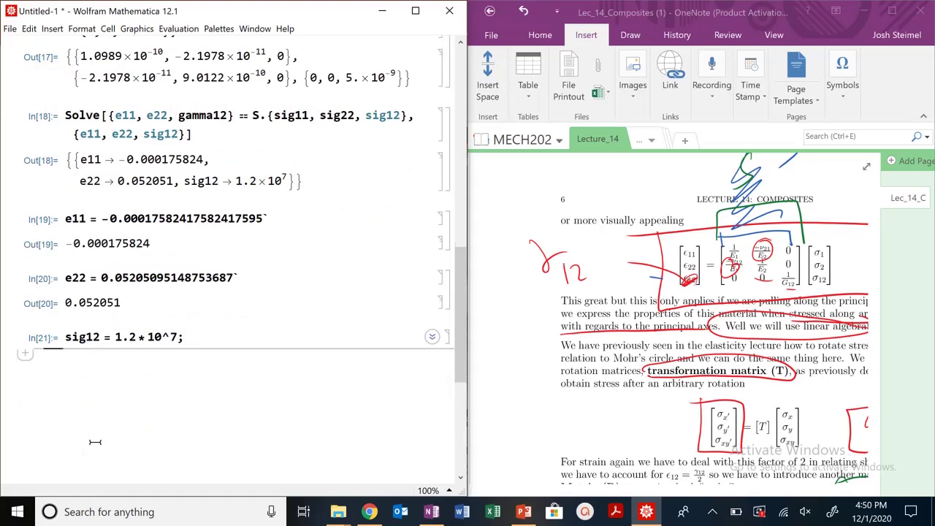
Re-evaluate the s, c, T and R definitions at the top of the notebook
key("Return")
scroll(95, 439, "up", 15)
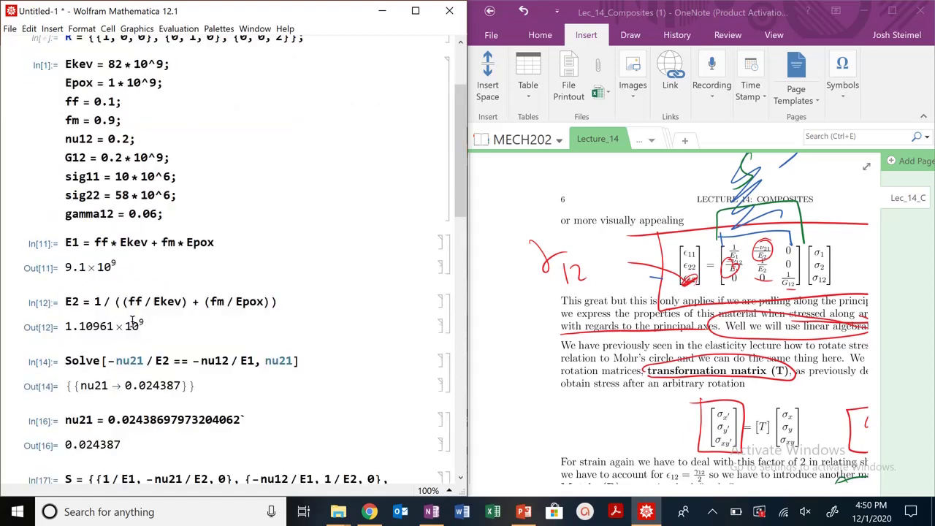
left_click(151, 84)
key("shift+Return")
key("shift+Return")
key("shift+Return")
scroll(150, 248, "down", 15)
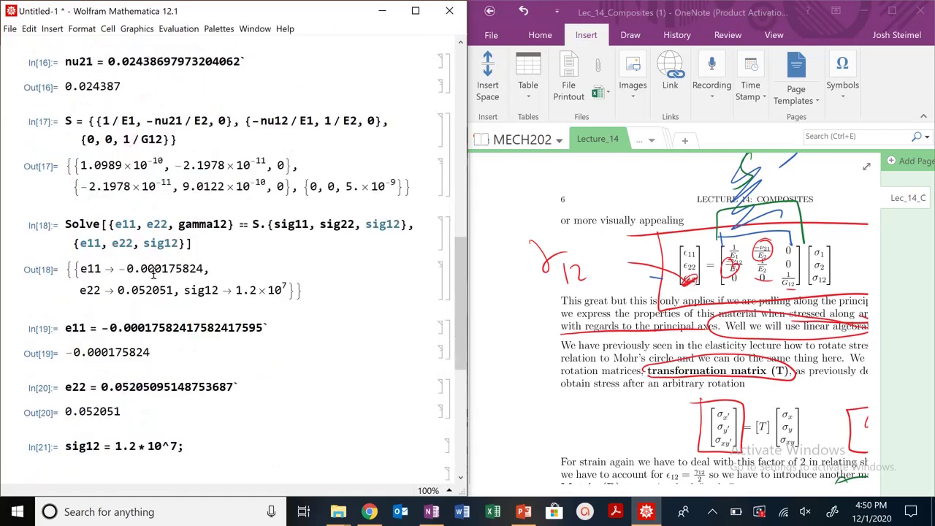
Compute the rotated shear stress (T.{sig11, sig22, sig12})[[3]] as an expression in theta
left_click(132, 417)
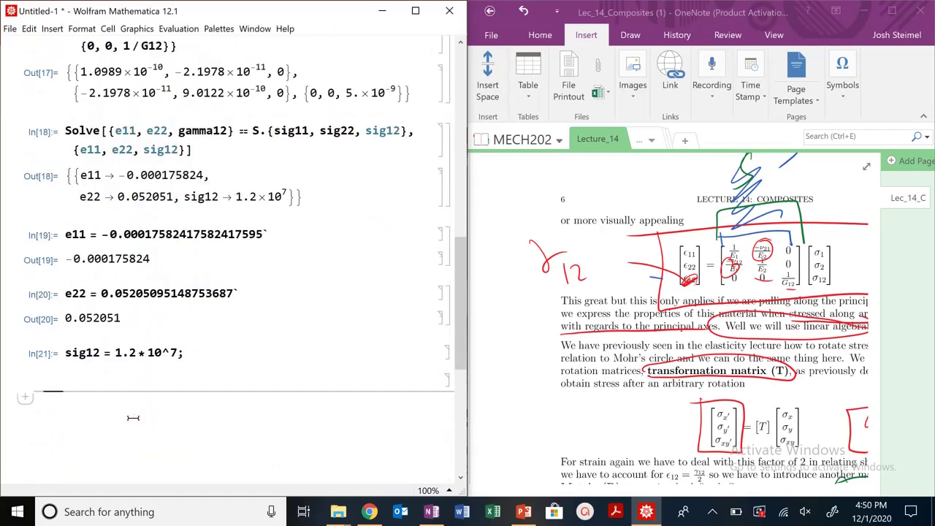
type("{sig11")
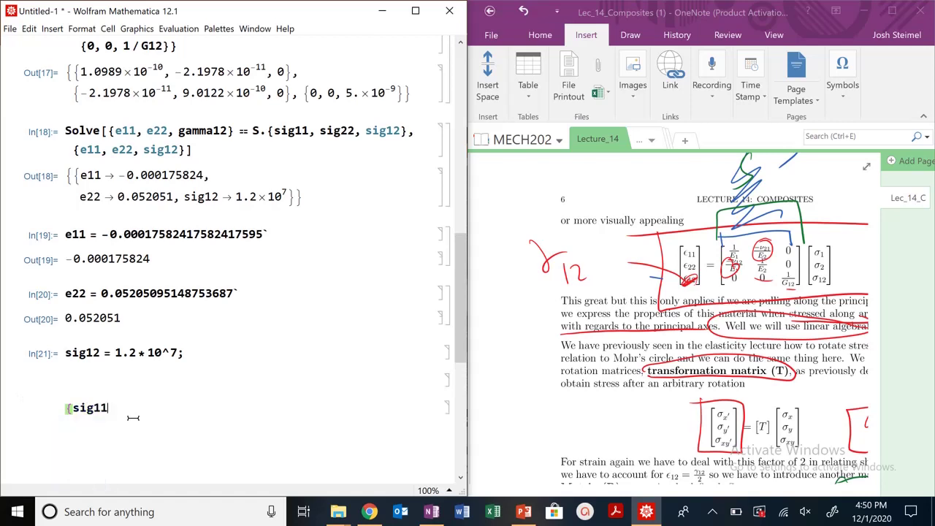
type(", sig22, sig12}")
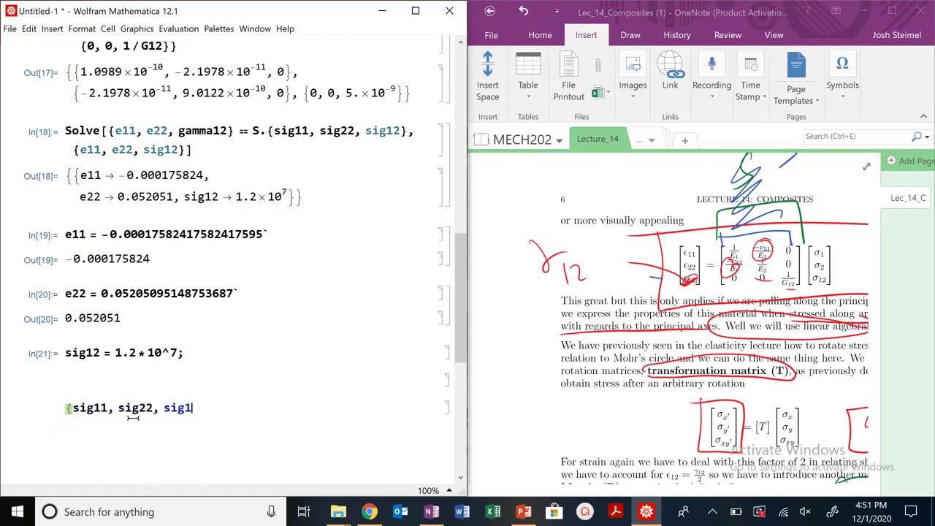
left_click(66, 411)
type("T.")
left_click(66, 407)
type("(")
left_click(239, 409)
type(")")
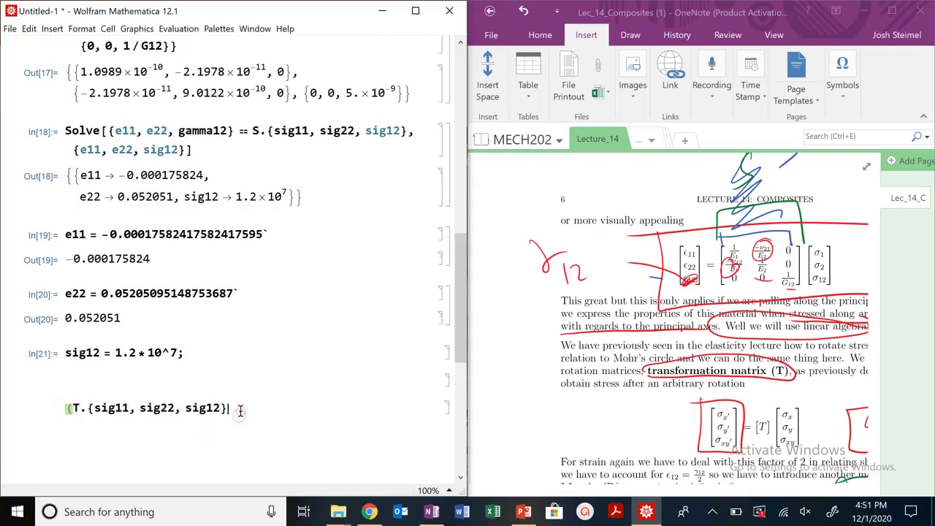
type("[[3]]")
key("shift+Return")
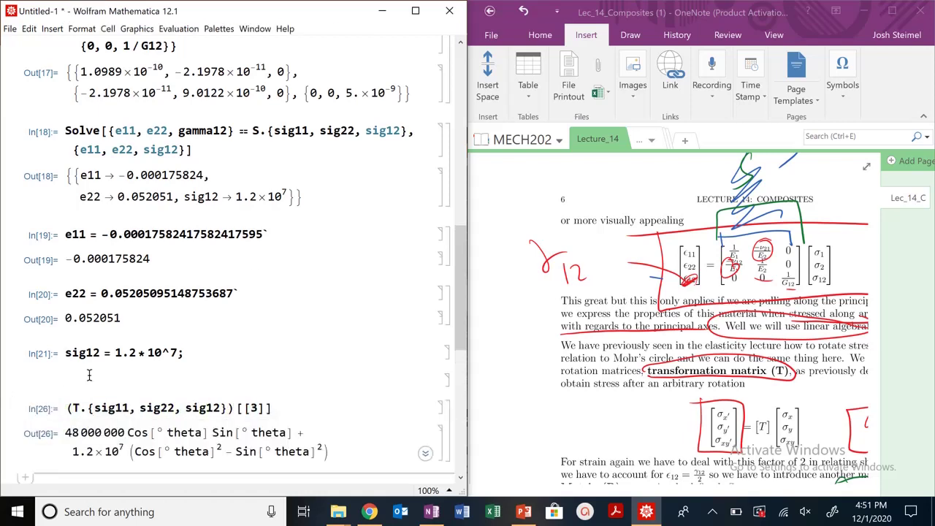
Solve the rotated shear stress == 0 for theta, giving -103.283, -13.2825, 76.7175 and 166.717
left_click(68, 410)
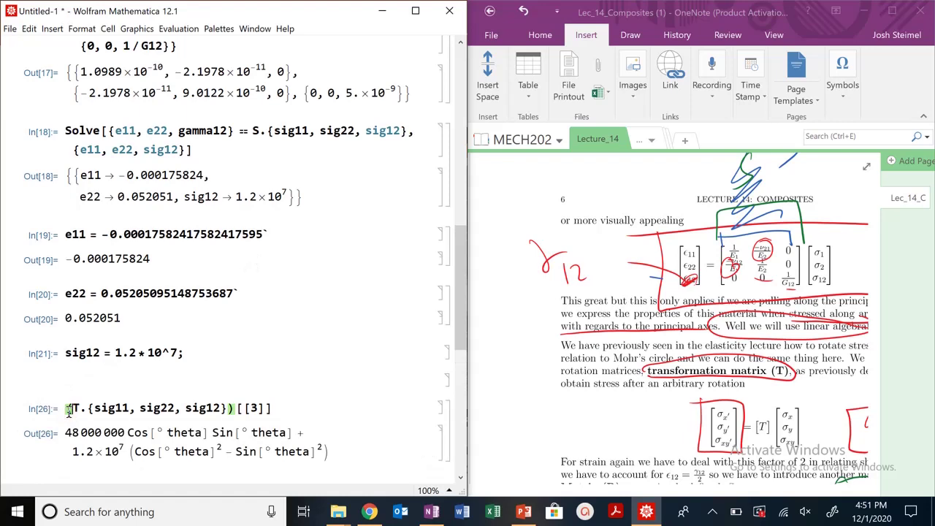
type("Solve[")
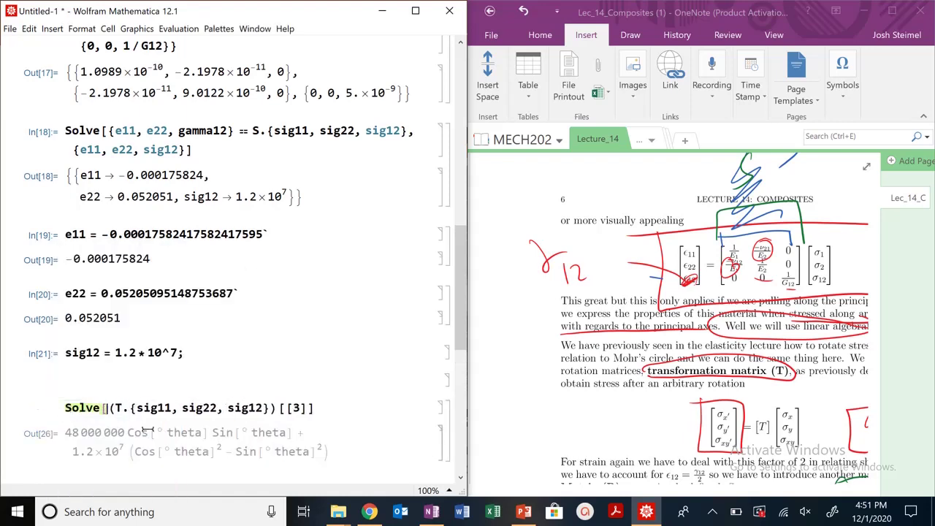
left_click(398, 407)
type("== 0, theta]")
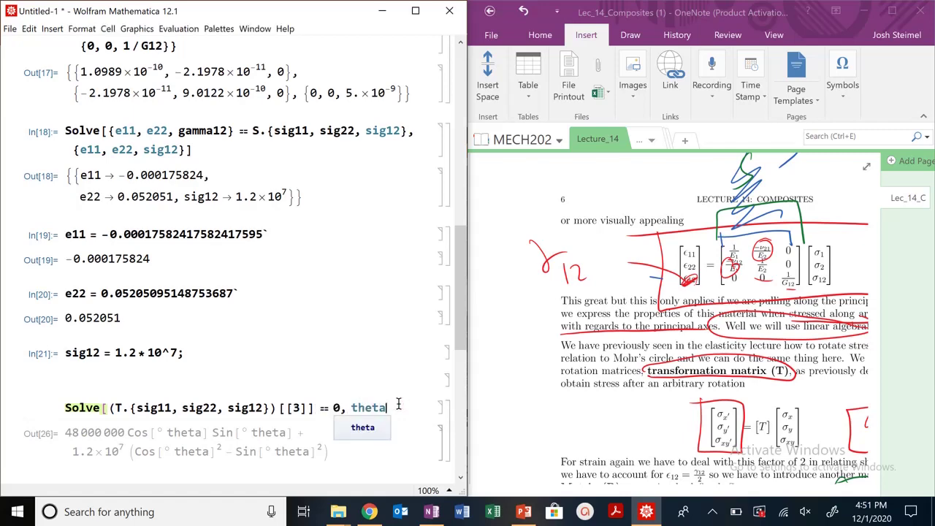
key("shift+Return")
Select the -13.2825 solution among the theta results
scroll(329, 387, "down", 3)
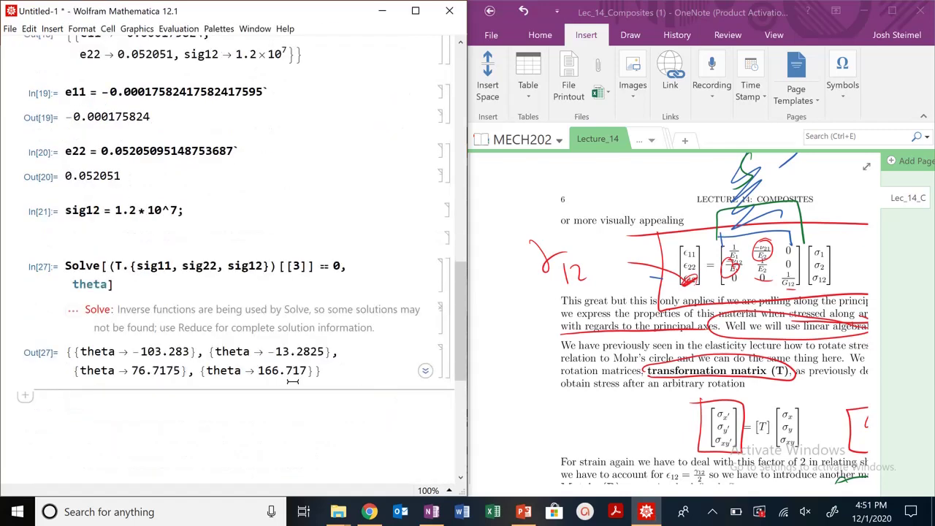
triple_click(81, 267)
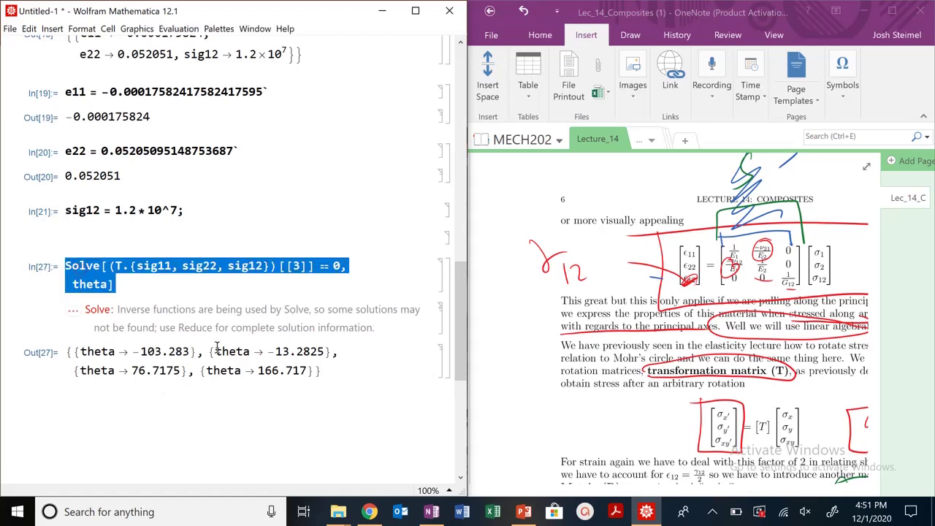
left_click_drag(210, 351, 315, 351)
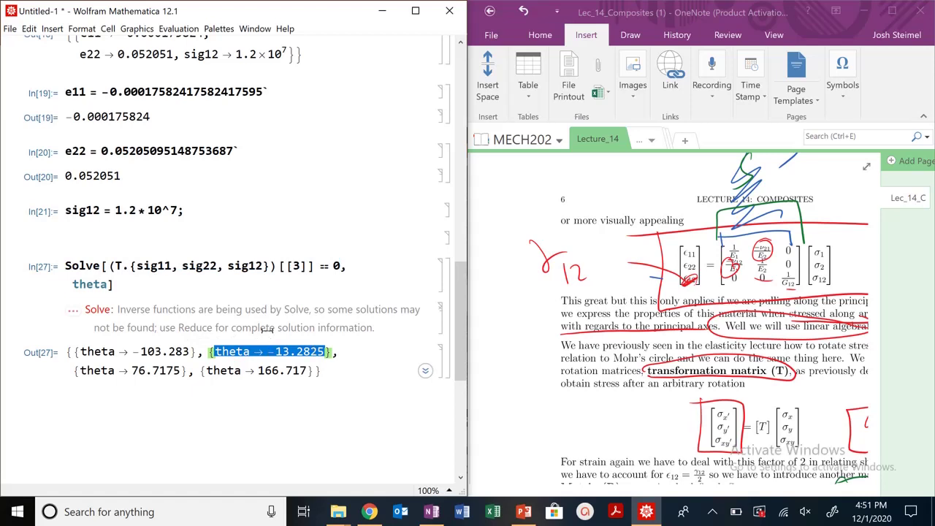
scroll(219, 293, "up", 15)
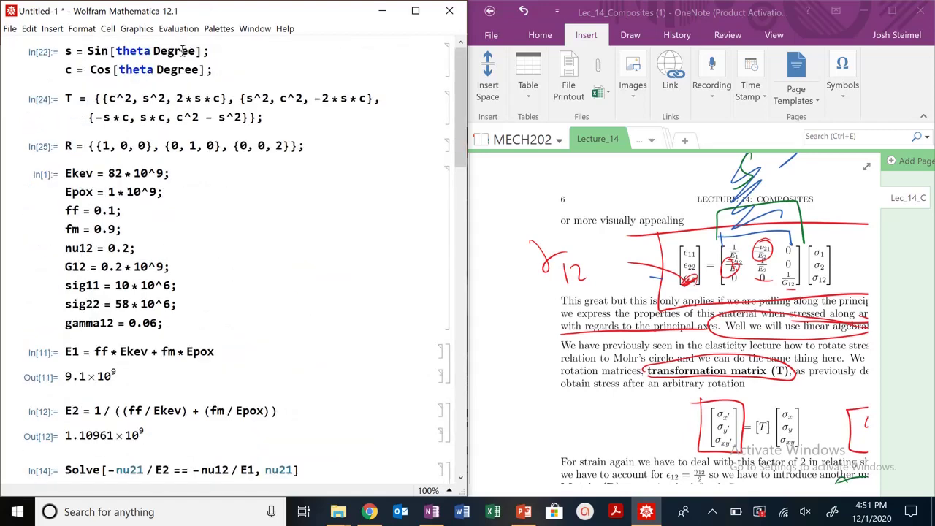
scroll(182, 146, "down", 10)
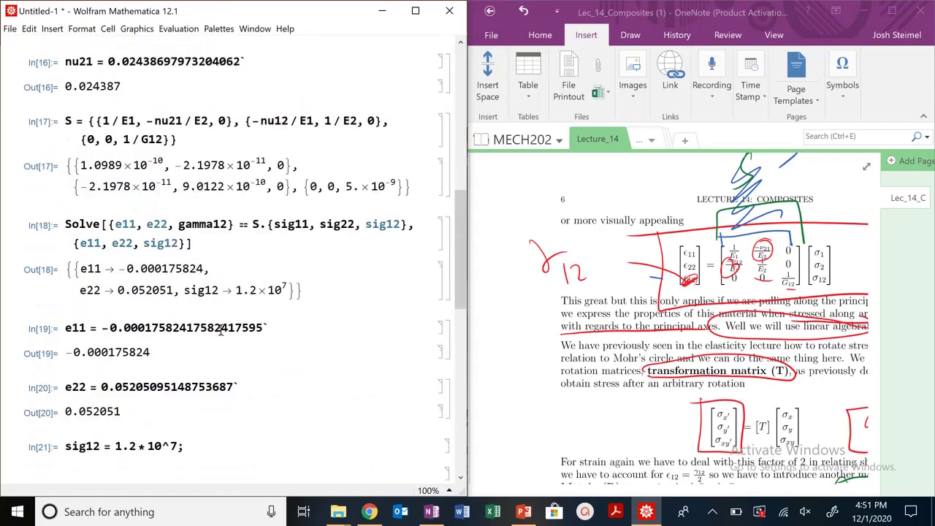
scroll(165, 336, "down", 8)
left_click(175, 325)
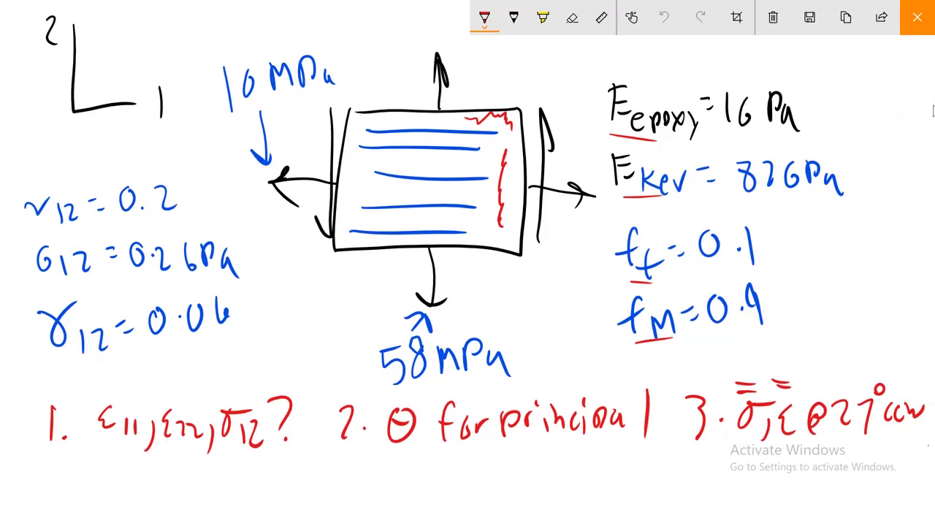
key("alt+Tab")
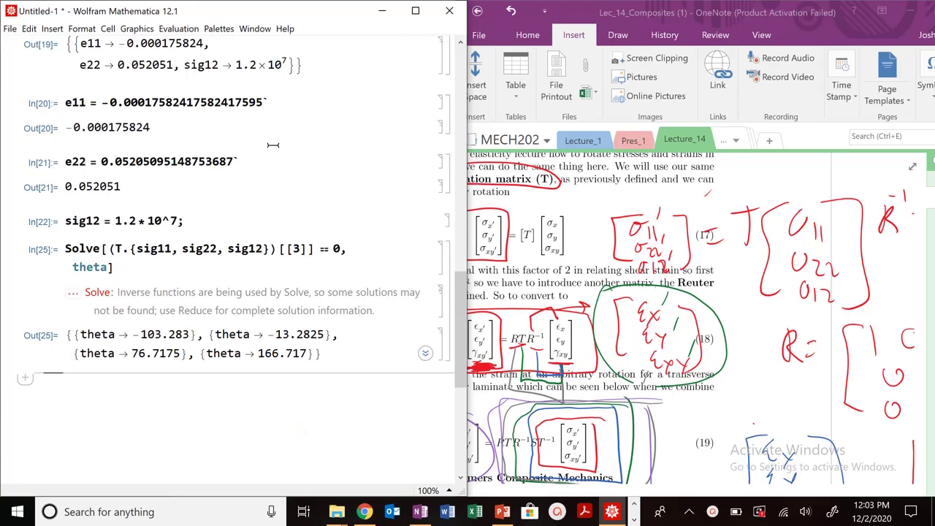
Evaluate T.{sig11, sig22, sig12} /. theta -> 27 to get the rotated stresses
left_click_drag(465, 396, 279, 402)
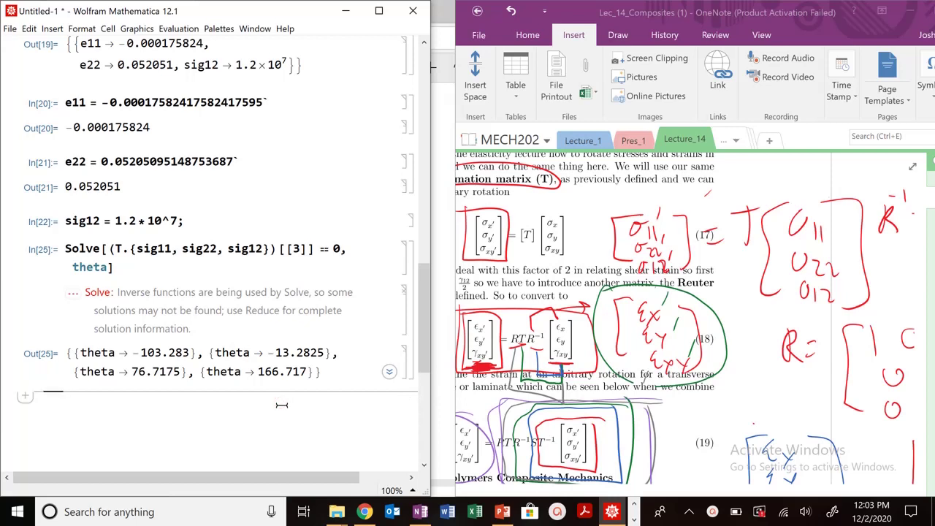
type("T")
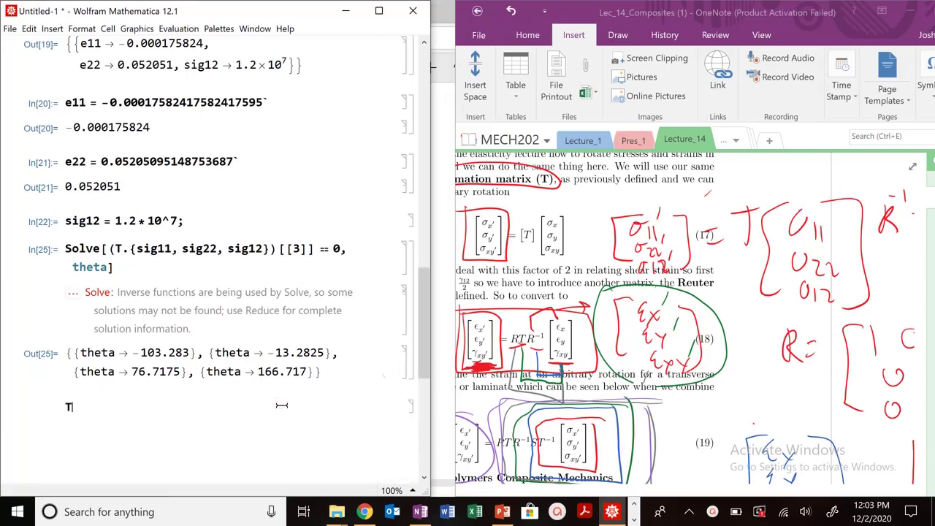
type(".{sig11")
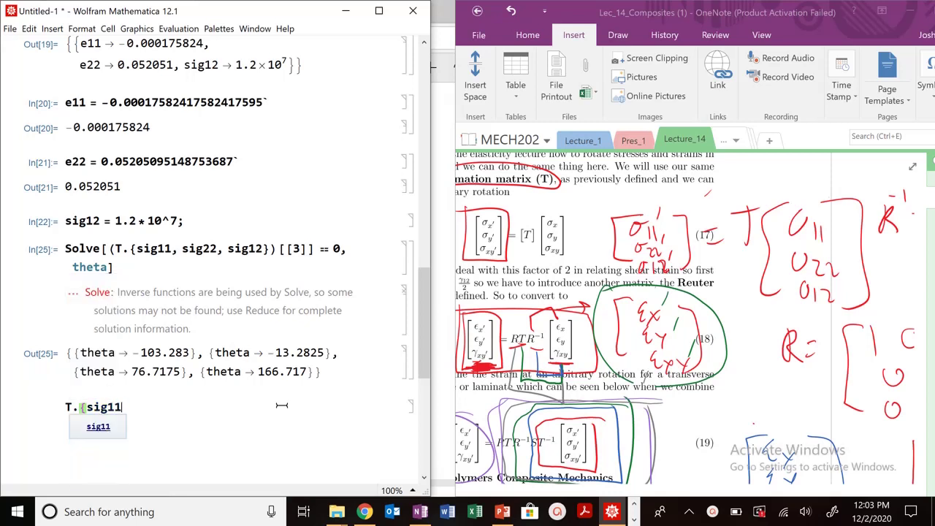
type(", sig22, sig12")
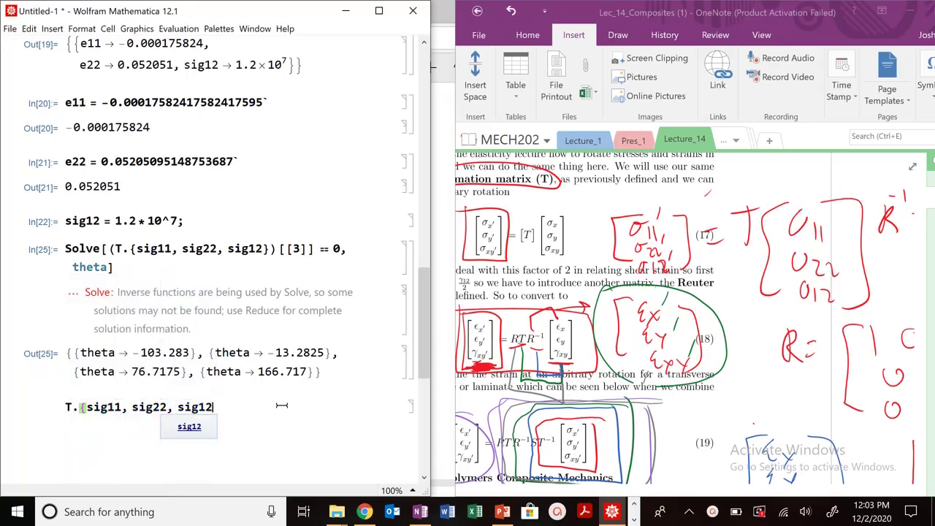
type("}")
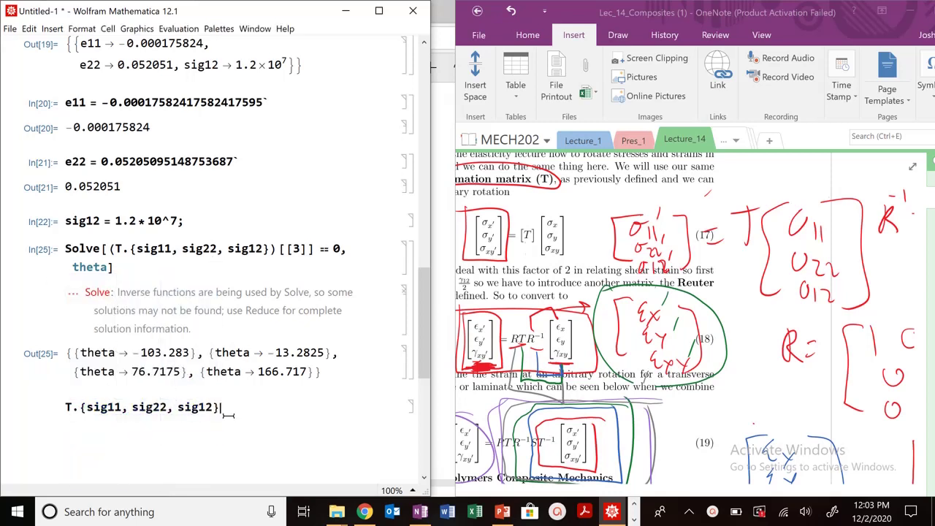
type(" /.")
type(" theta")
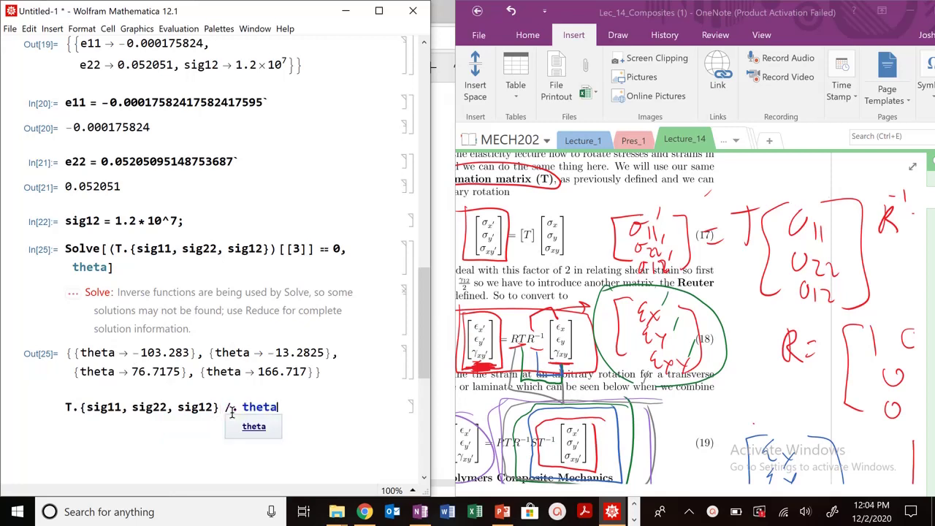
type(" ->27")
key("shift+Return")
Duplicate the rotated-stress input T.{sig11, sig22, sig12} /. theta -> 27 into a new cell
left_click(111, 411)
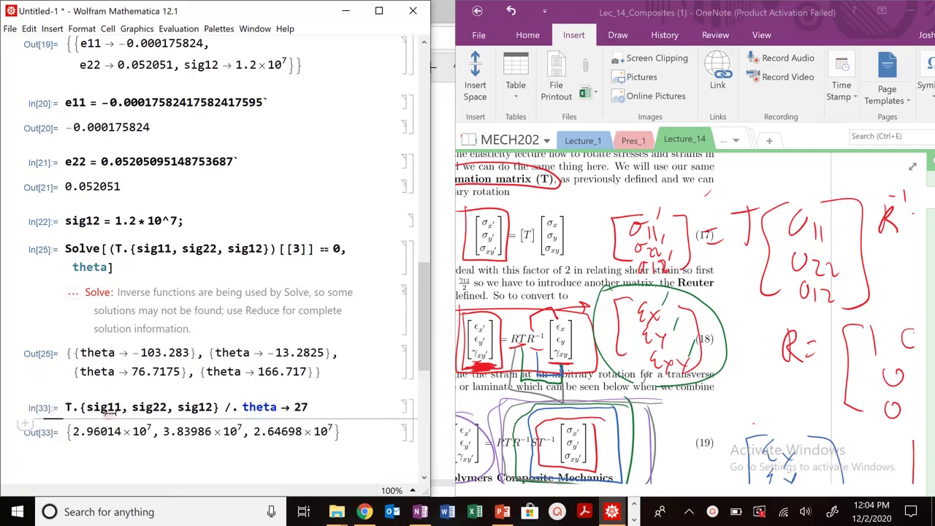
double_click(111, 411)
triple_click(111, 412)
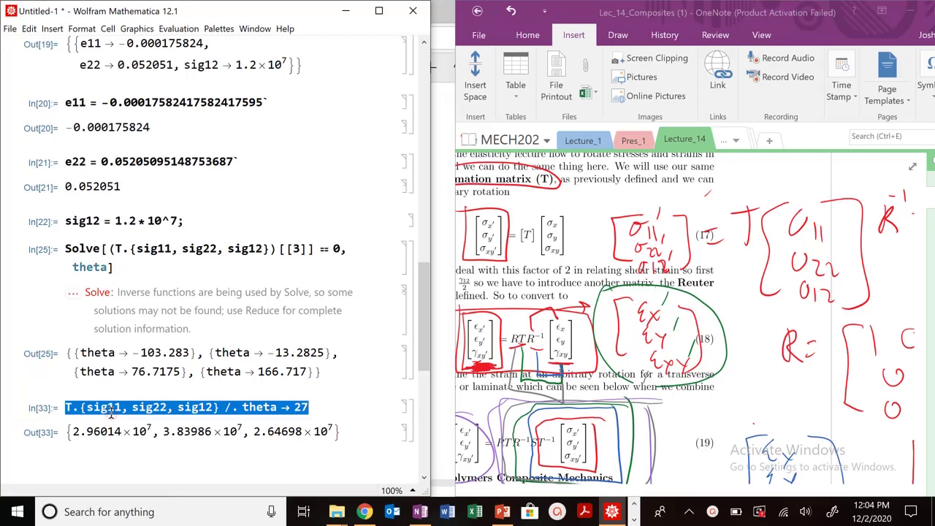
key("ctrl+c")
left_click(124, 461)
key("ctrl+v")
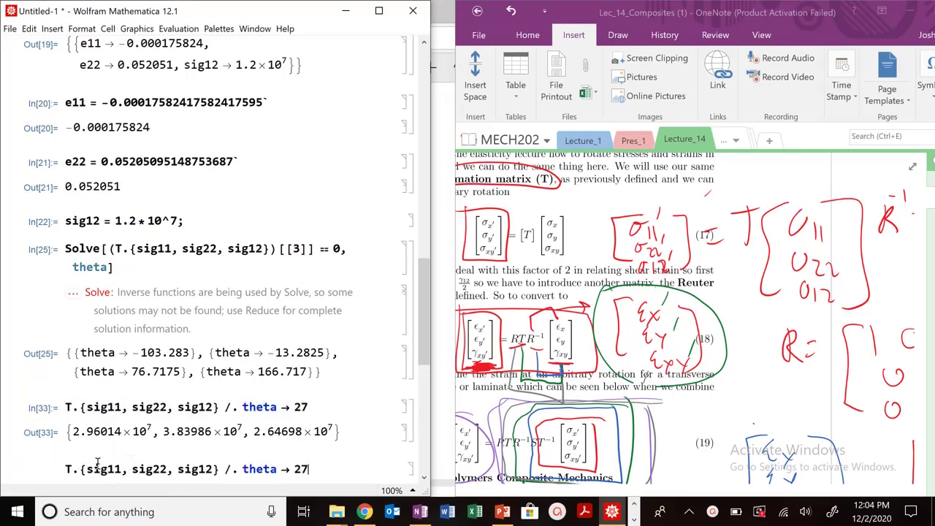
Swap in e11, e22, gamma12/2 and evaluate, giving 0.034859, 0.0170161, 0.0387597
double_click(101, 468)
scroll(117, 438, "down", 3)
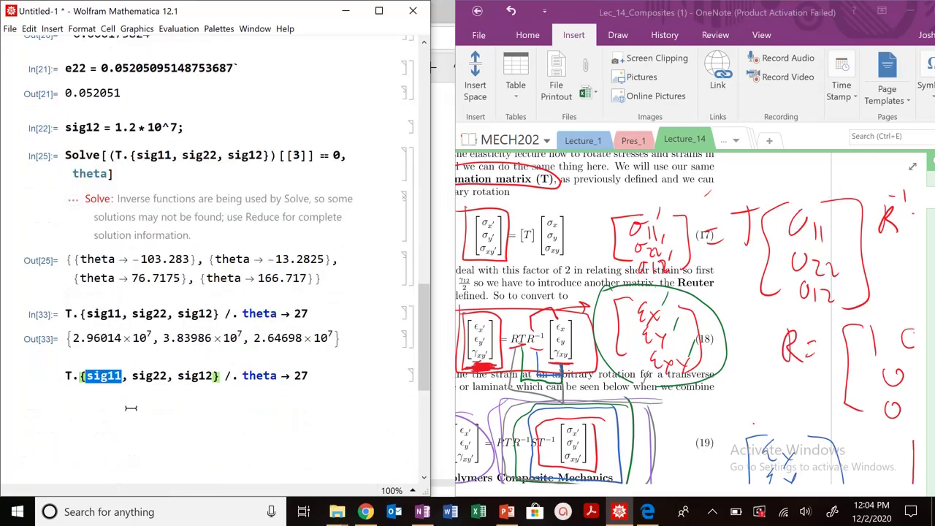
type("e11")
double_click(135, 375)
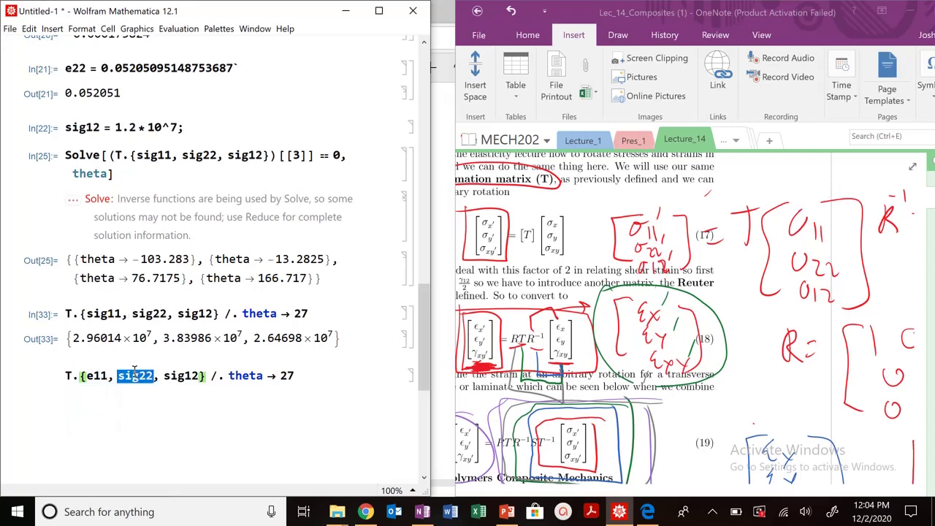
type("e12")
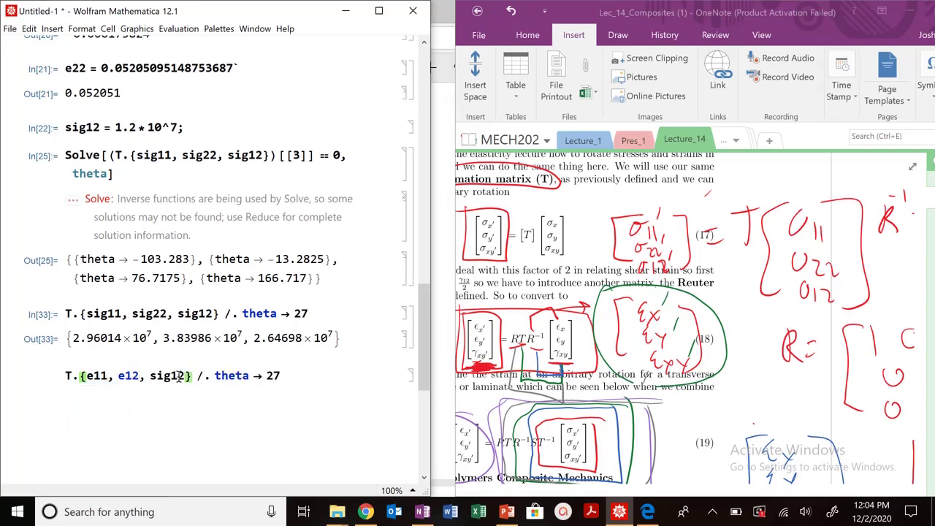
key("BackSpace")
key("BackSpace")
type("22")
double_click(153, 376)
type("gamma12/2")
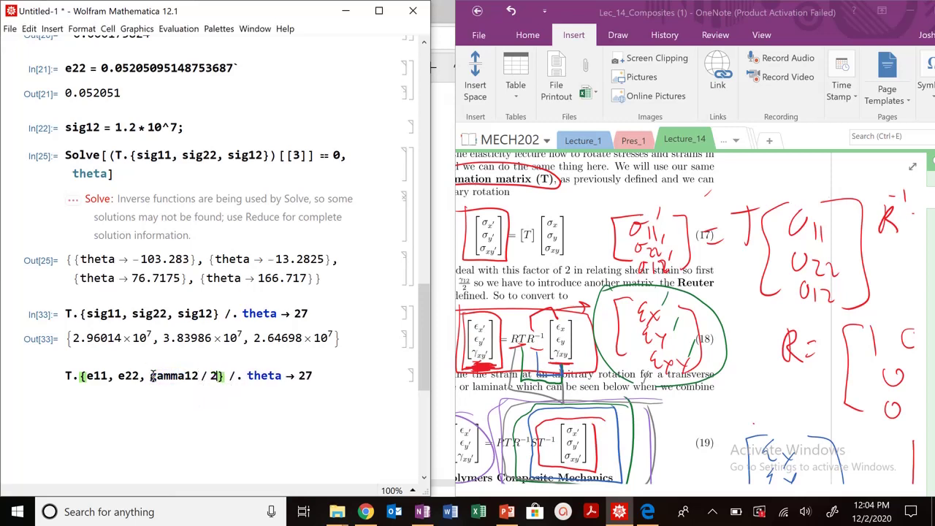
key("shift+Return")
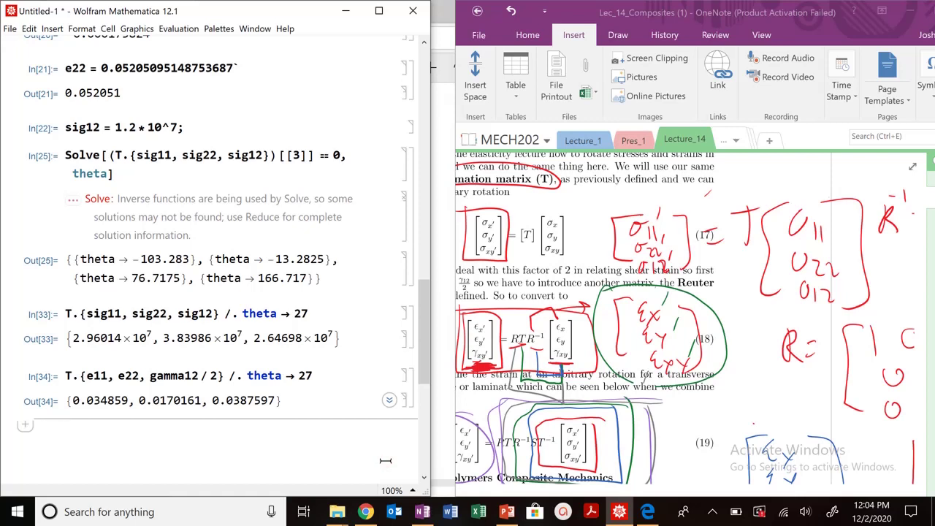
Enter the transformation product R.T.Inverse[R].S.Inverse[T] in a new cell
type("R.T")
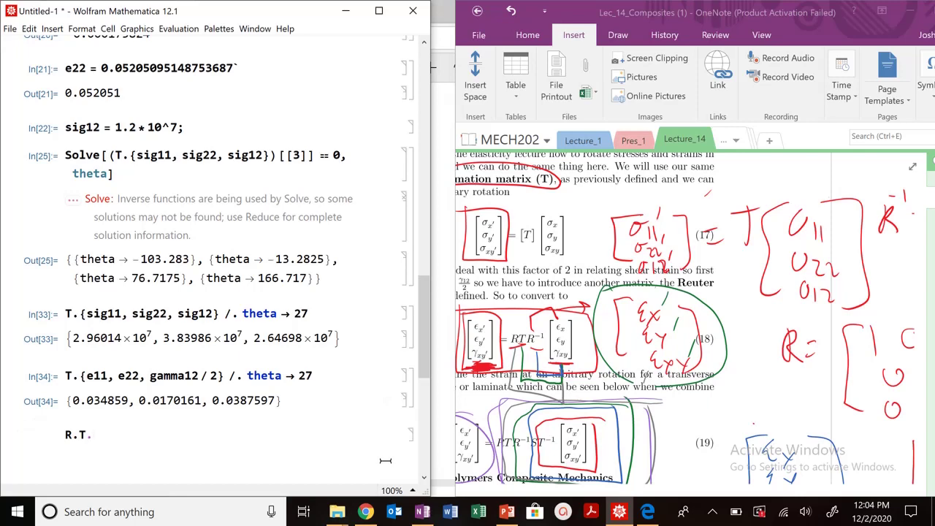
type(".Invers")
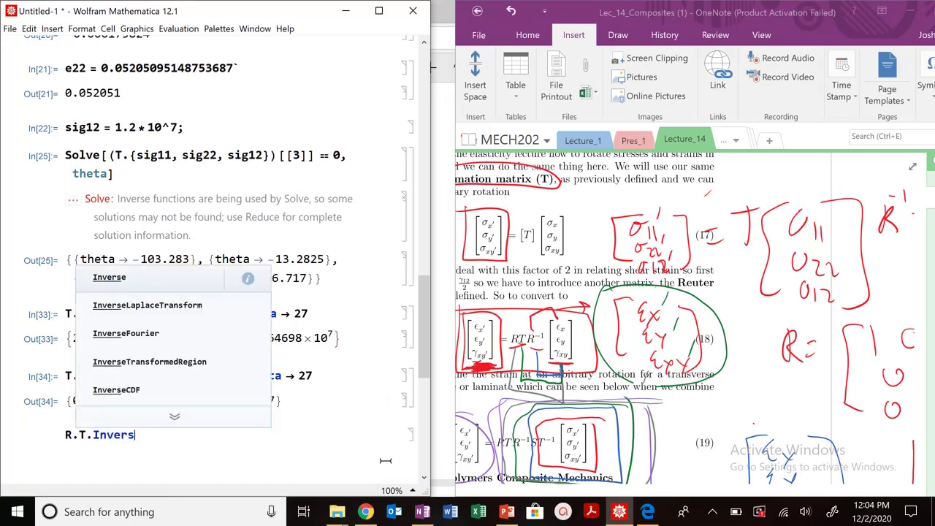
type("e[r]")
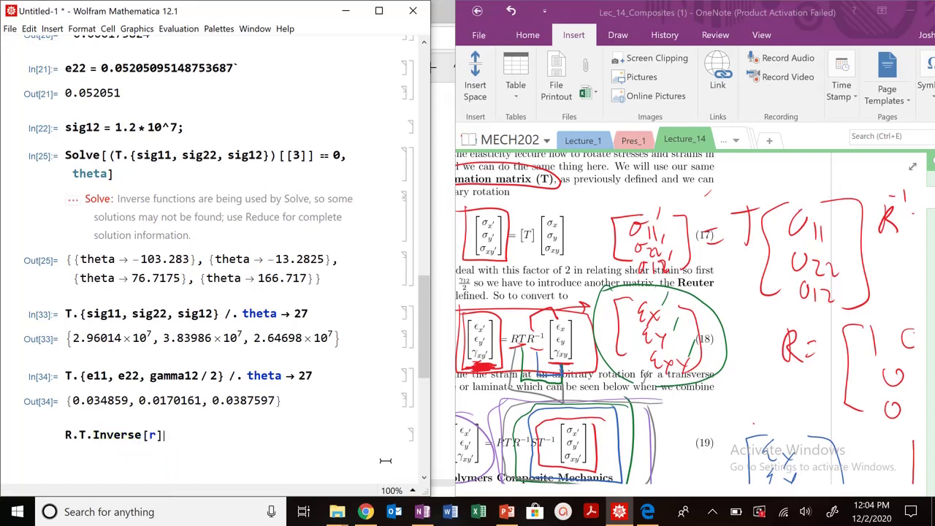
key("BackSpace")
key("BackSpace")
type("R].S.Inver")
key("Return")
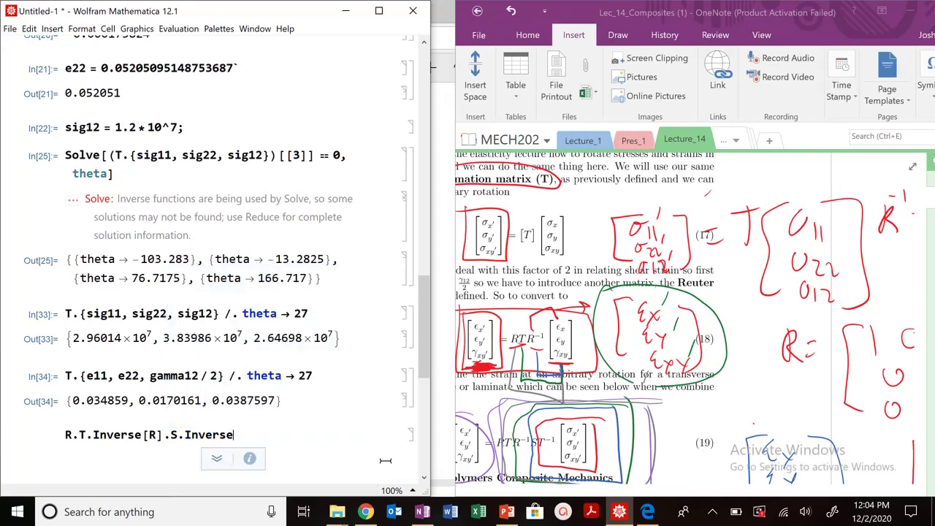
type("[t")
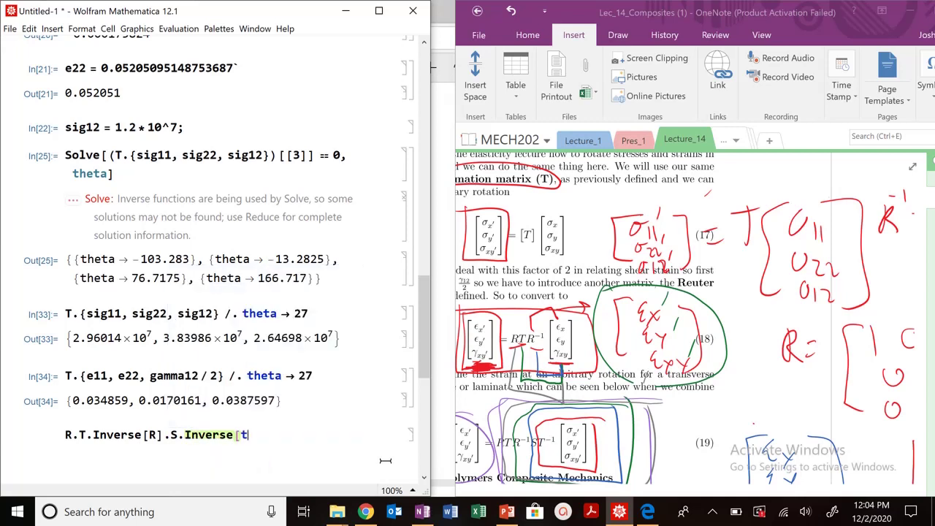
key("BackSpace")
type("T].")
Apply it to the Out[33] stresses with theta -> 27, getting {0.034859, 0.0170161, 0.0775195}
left_click(208, 338)
triple_click(208, 338)
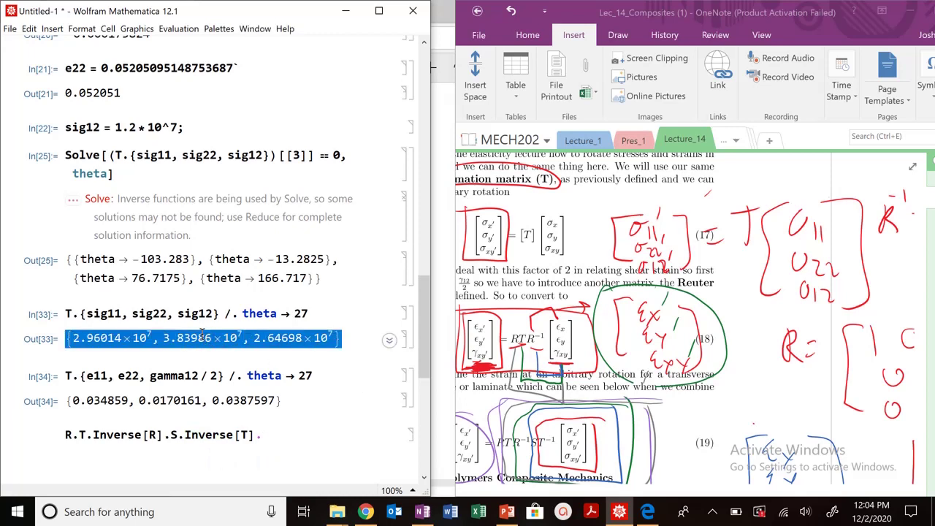
left_click(296, 429)
key("ctrl+v")
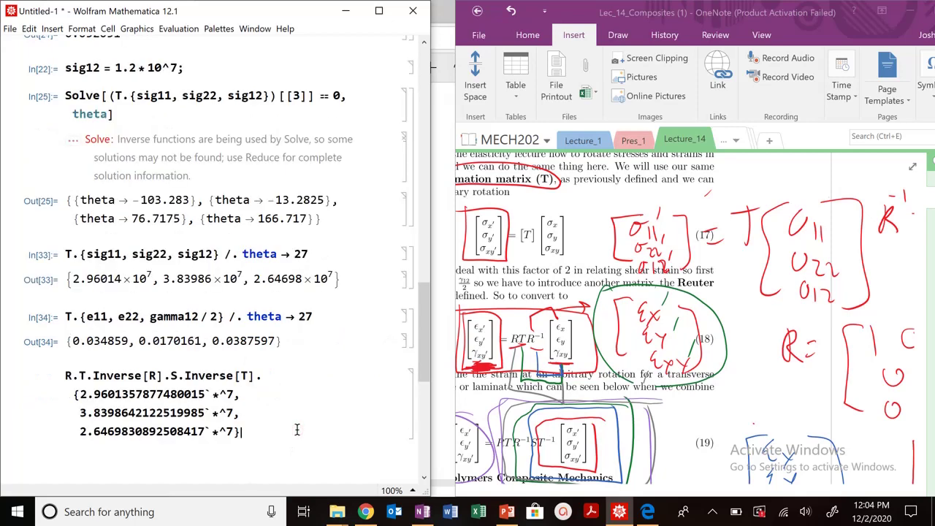
key("shift+Return")
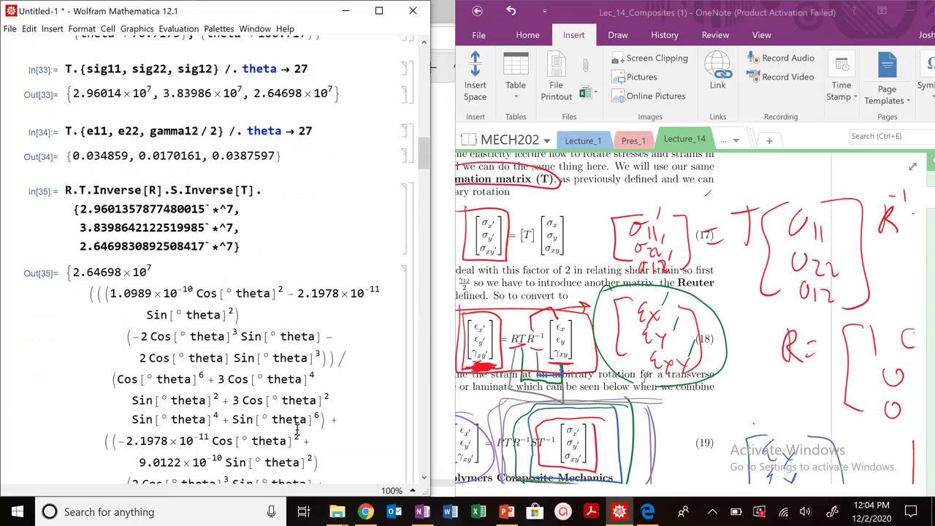
type("/")
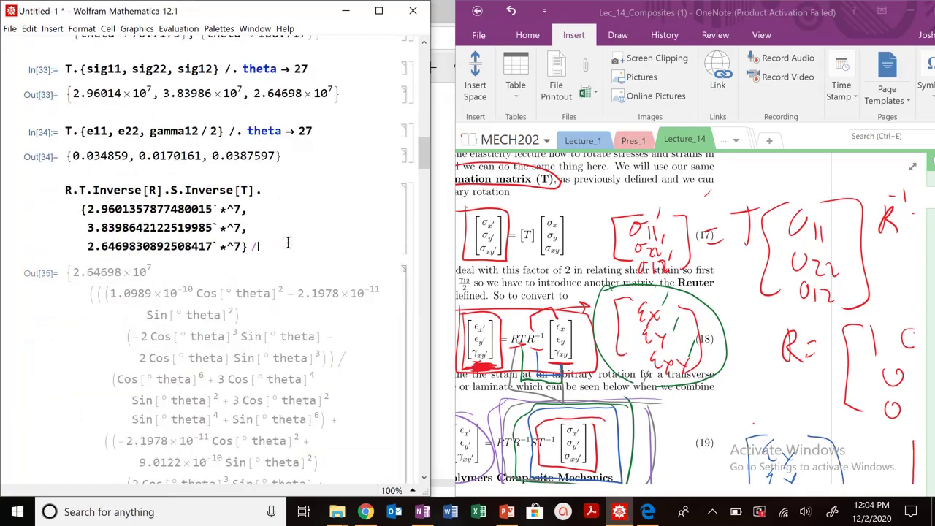
type(". theta")
type("->2")
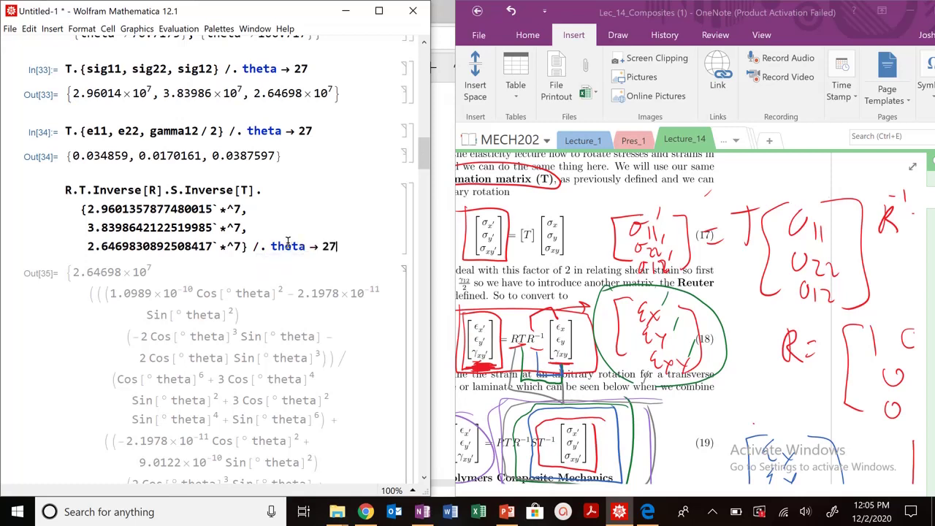
type("7")
key("shift+Return")
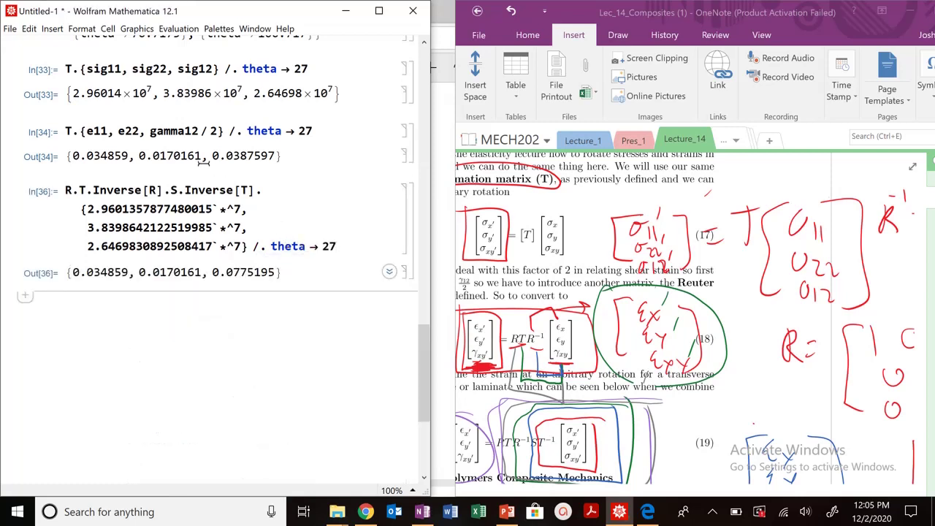
double_click(254, 271)
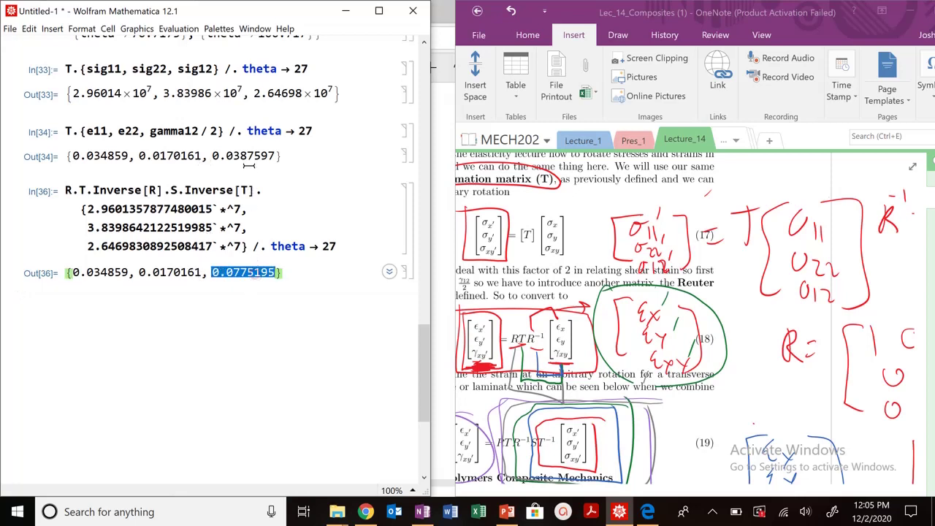
left_click(247, 156)
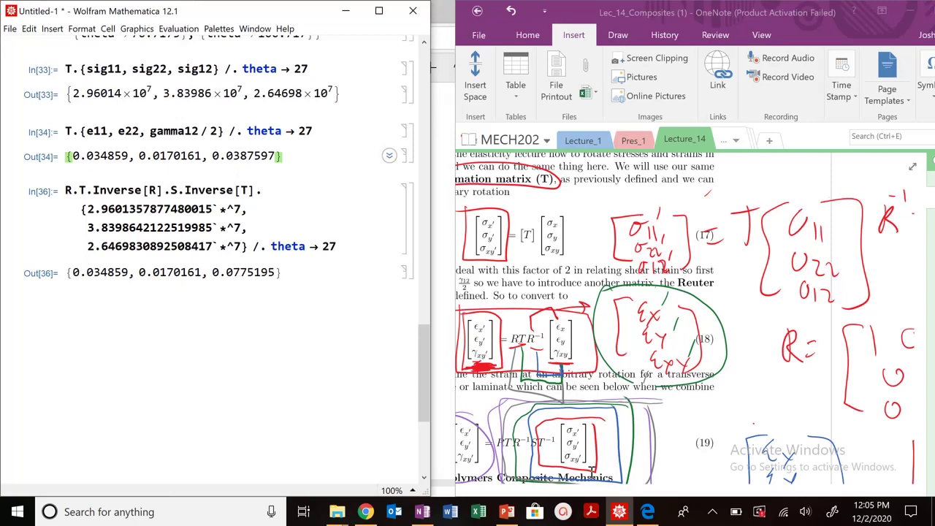
scroll(215, 350, "down", 2)
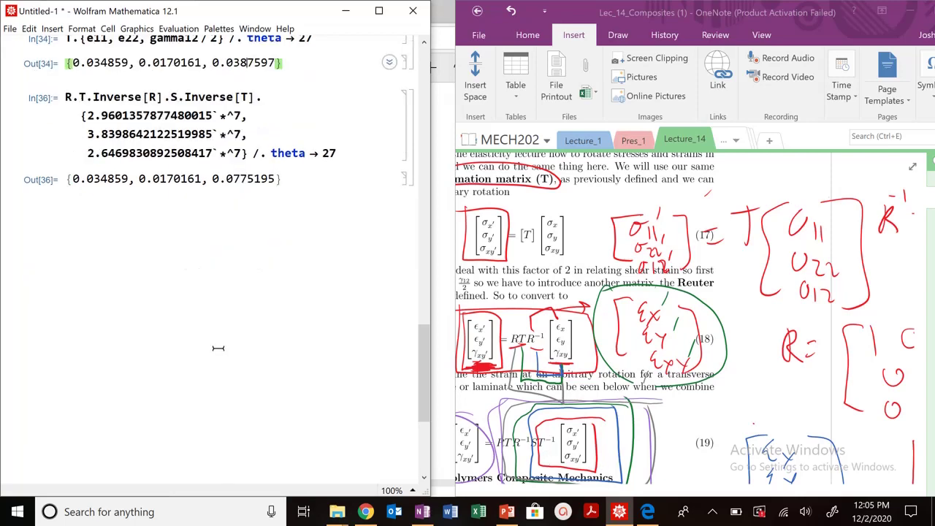
scroll(215, 349, "up", 4)
scroll(212, 348, "down", 2)
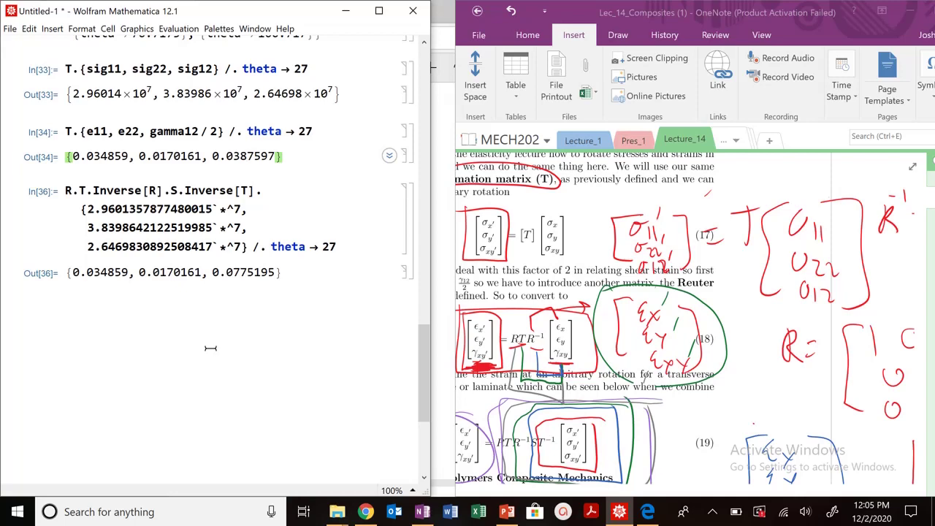
scroll(92, 187, "up", 2)
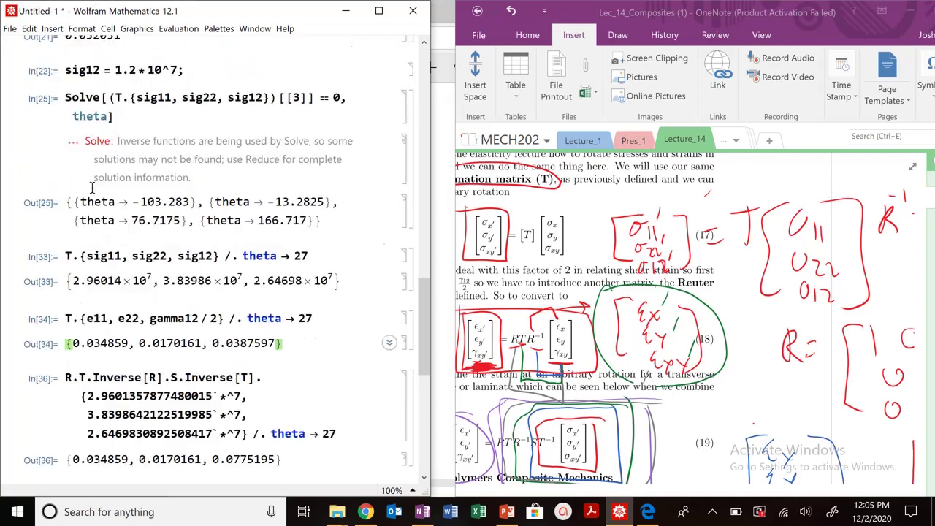
scroll(92, 187, "down", 1)
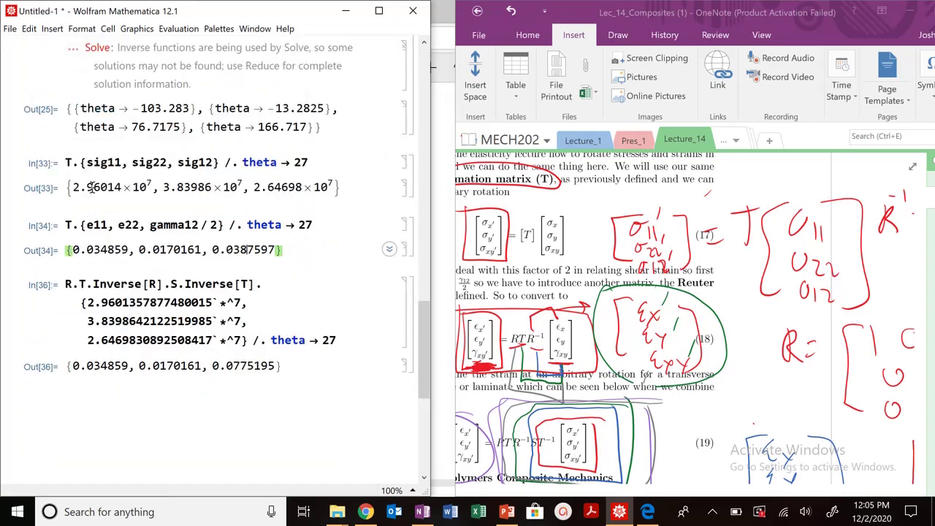